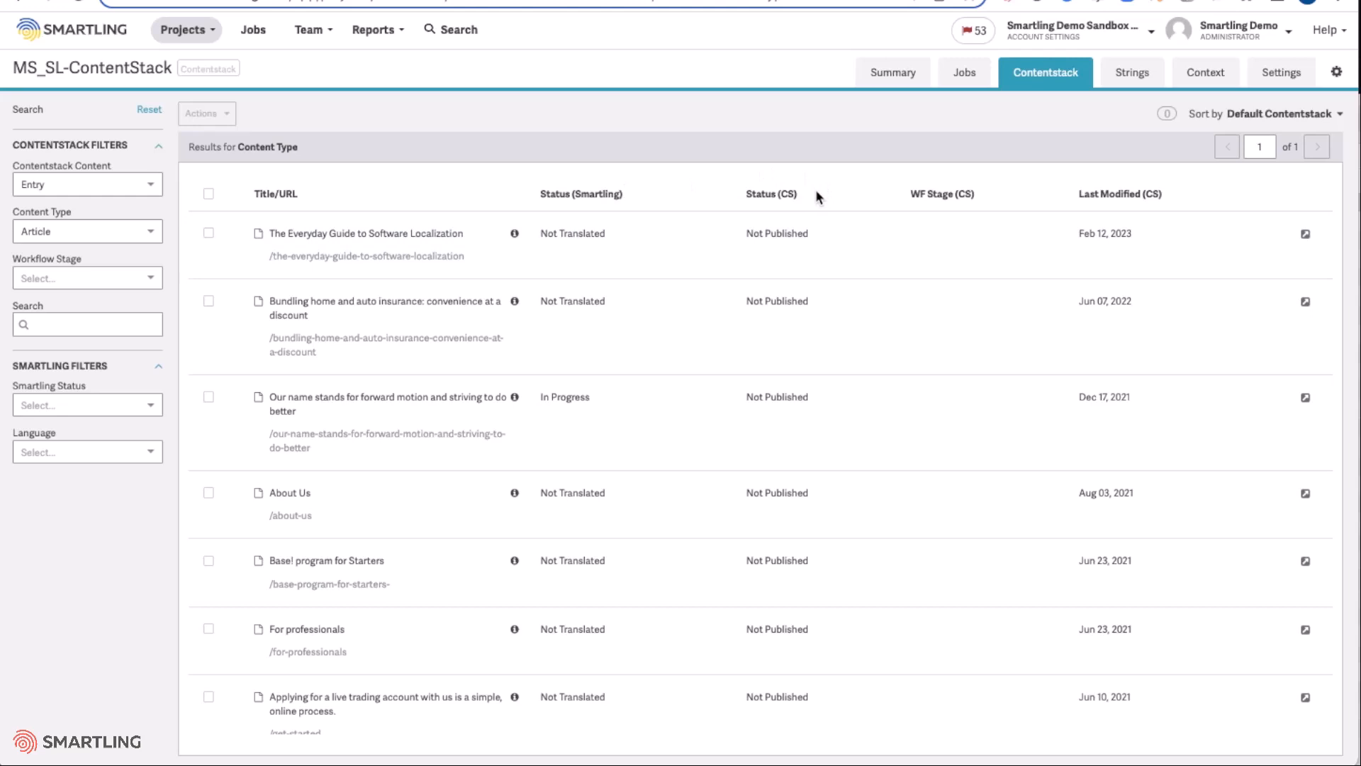
Step: Request translation of "The Everyday Guide to Software Localization" in a new job named "Sample translation" targeting German (International) and Spanish (International)
click(208, 234)
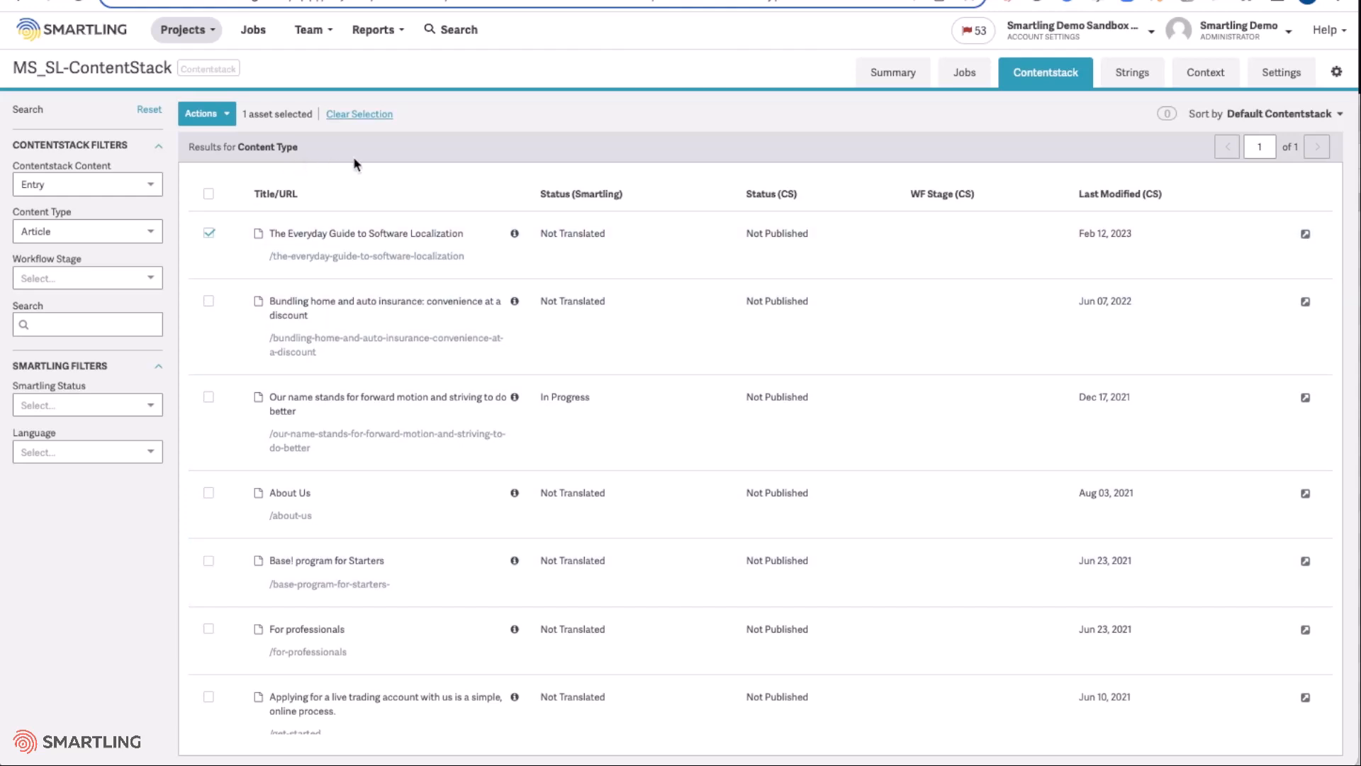
click(229, 118)
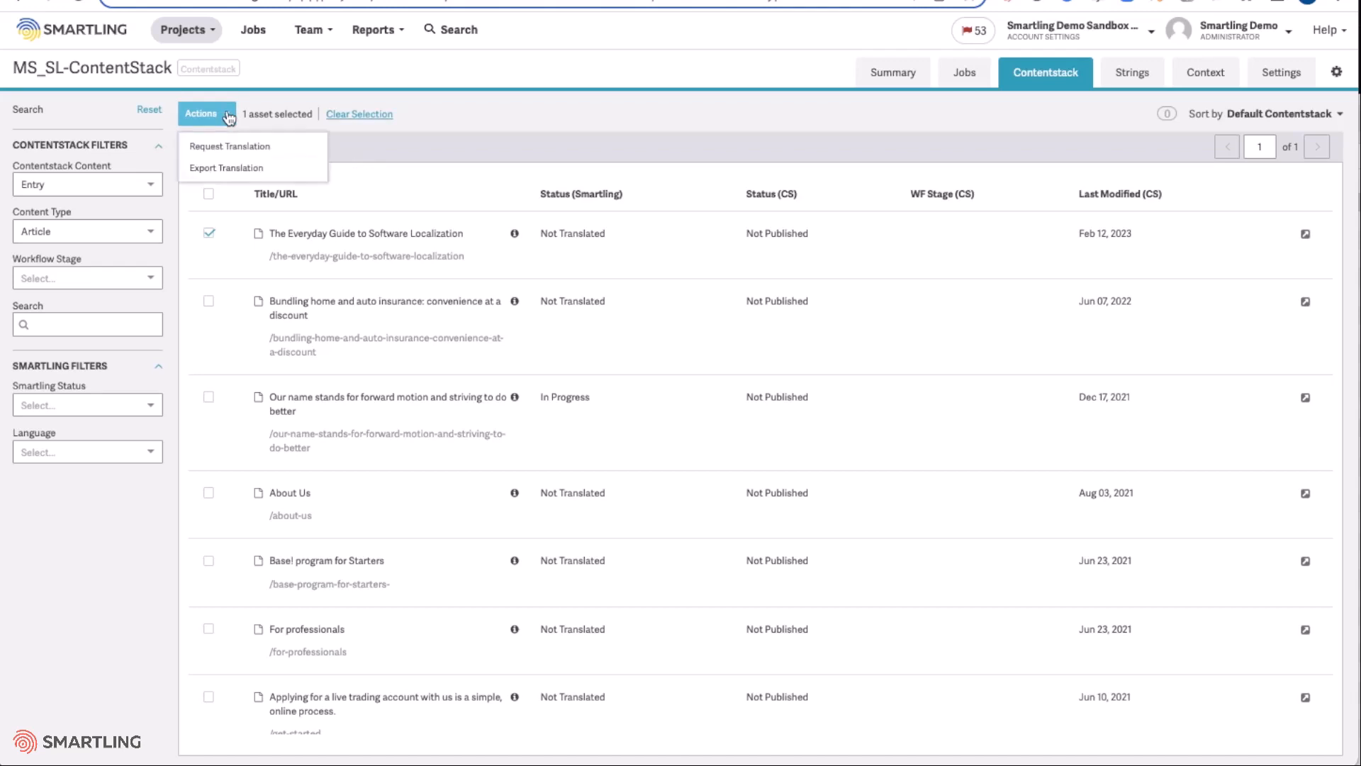
click(217, 152)
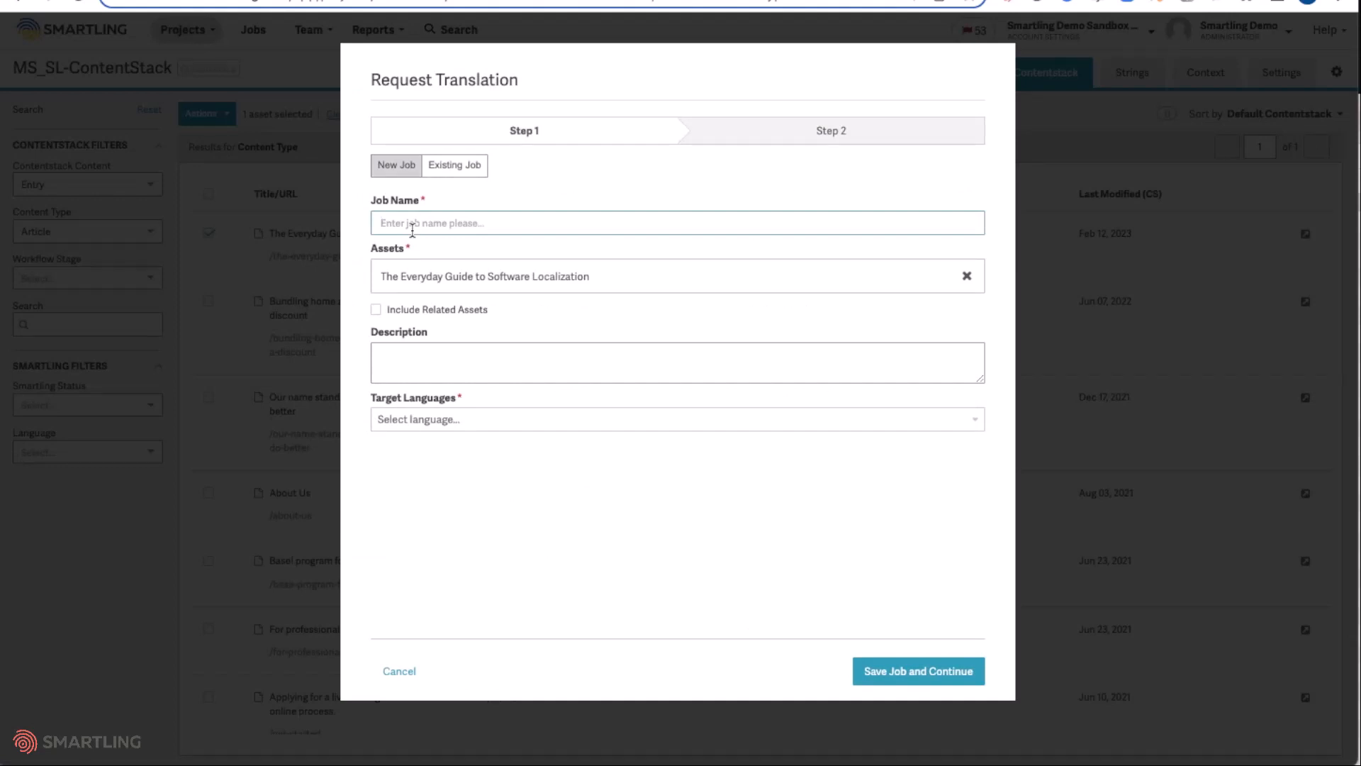
text(Sample translation)
click(632, 419)
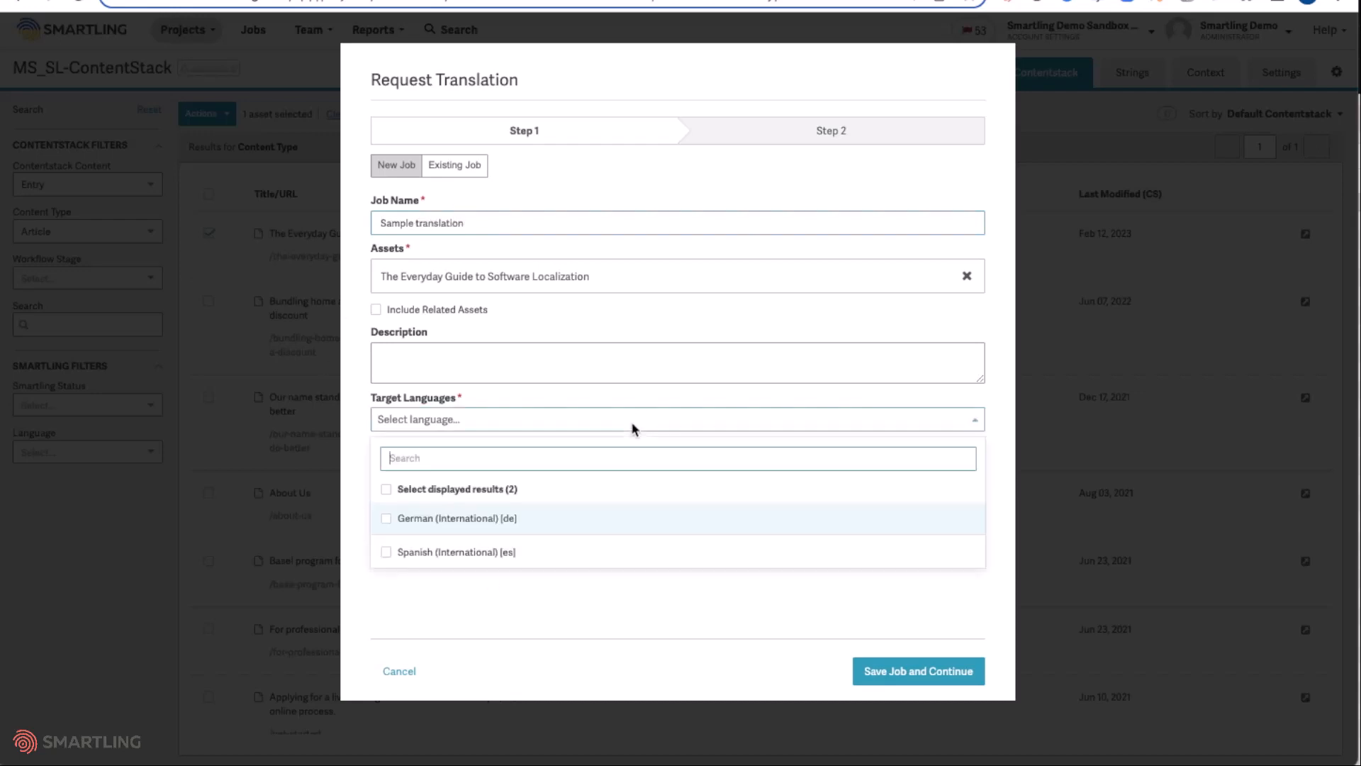
click(385, 488)
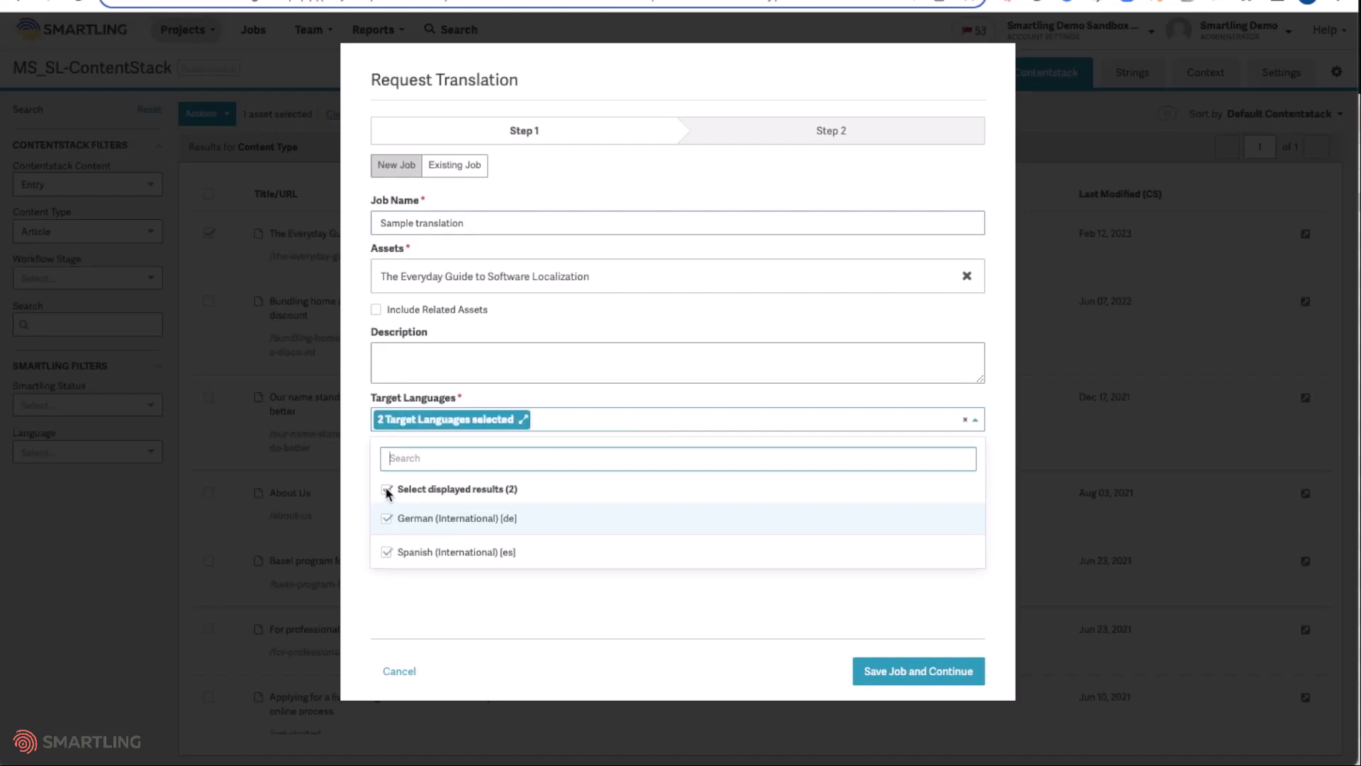
click(500, 607)
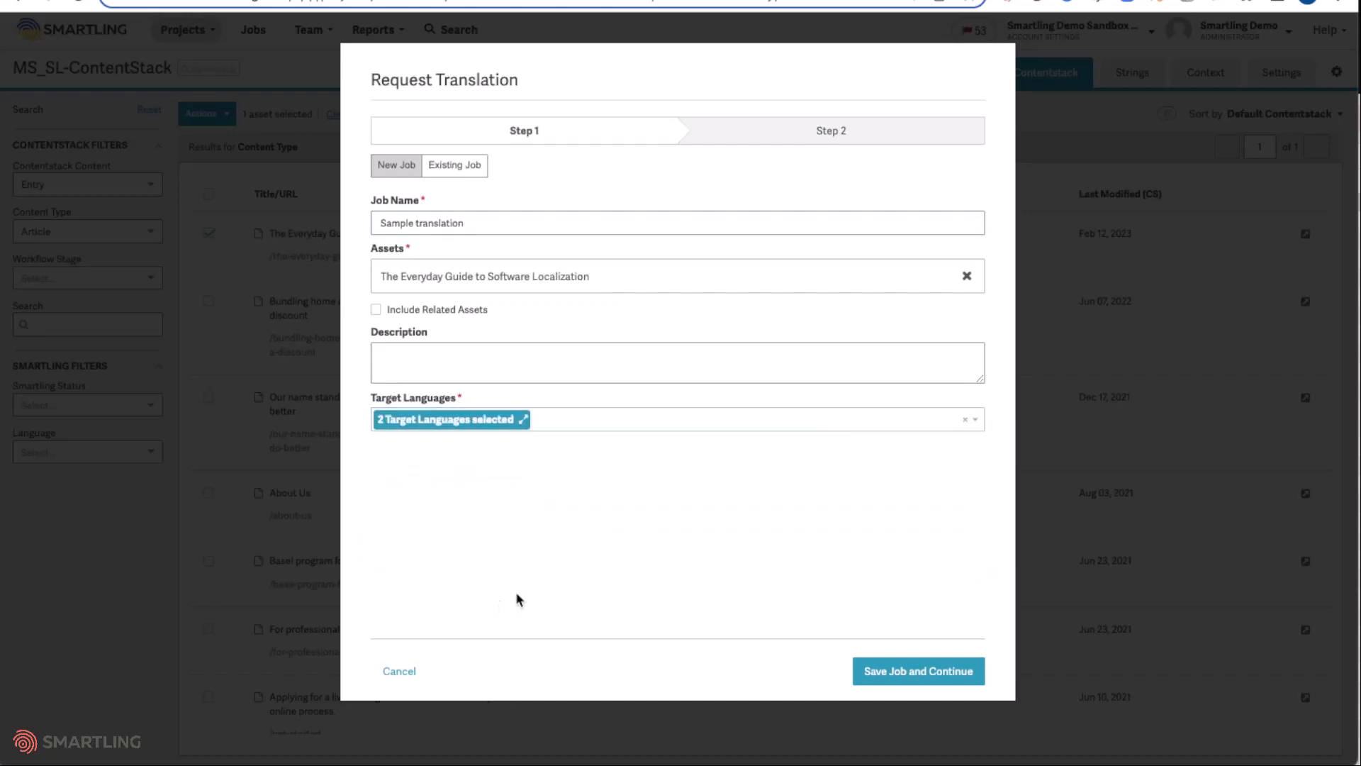
click(896, 673)
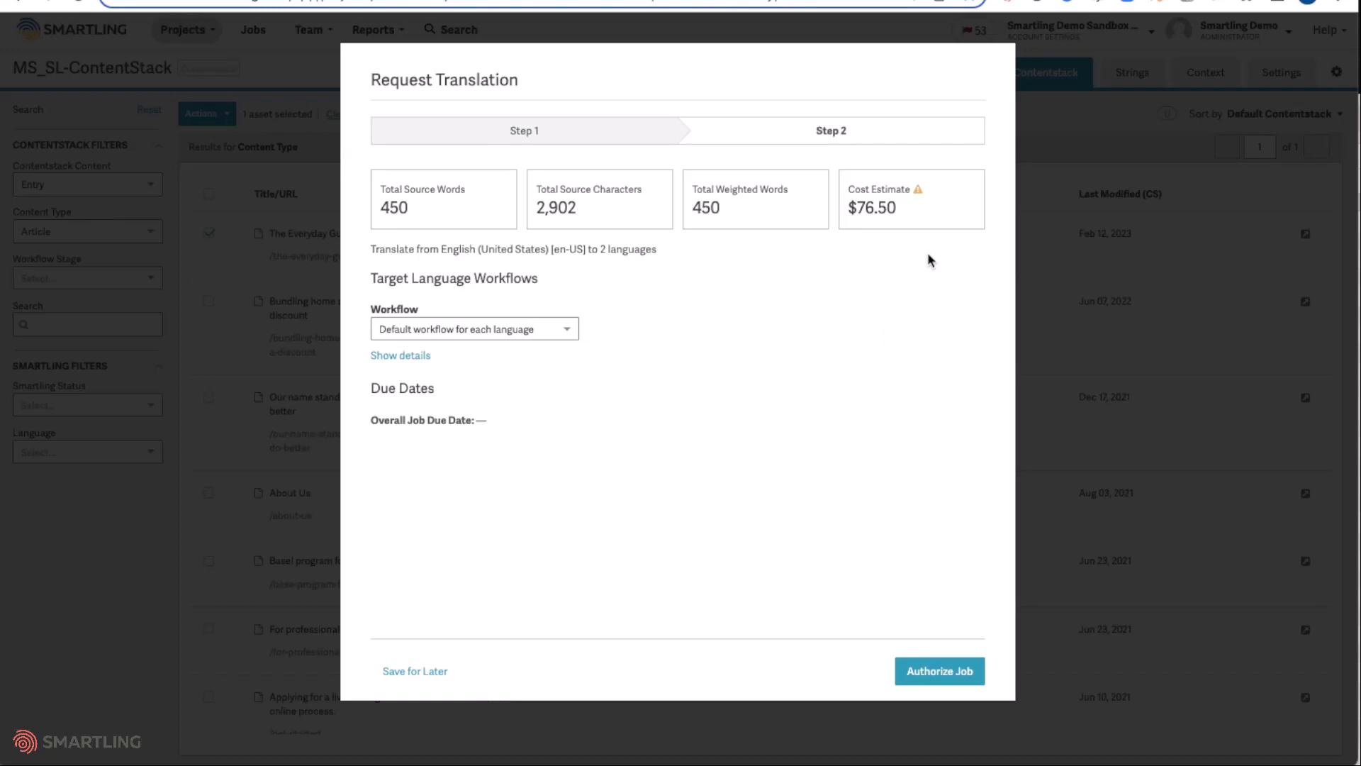
Step: Set the translation job's workflow to Account Workflow, authorize the job and dismiss the review notice
click(569, 330)
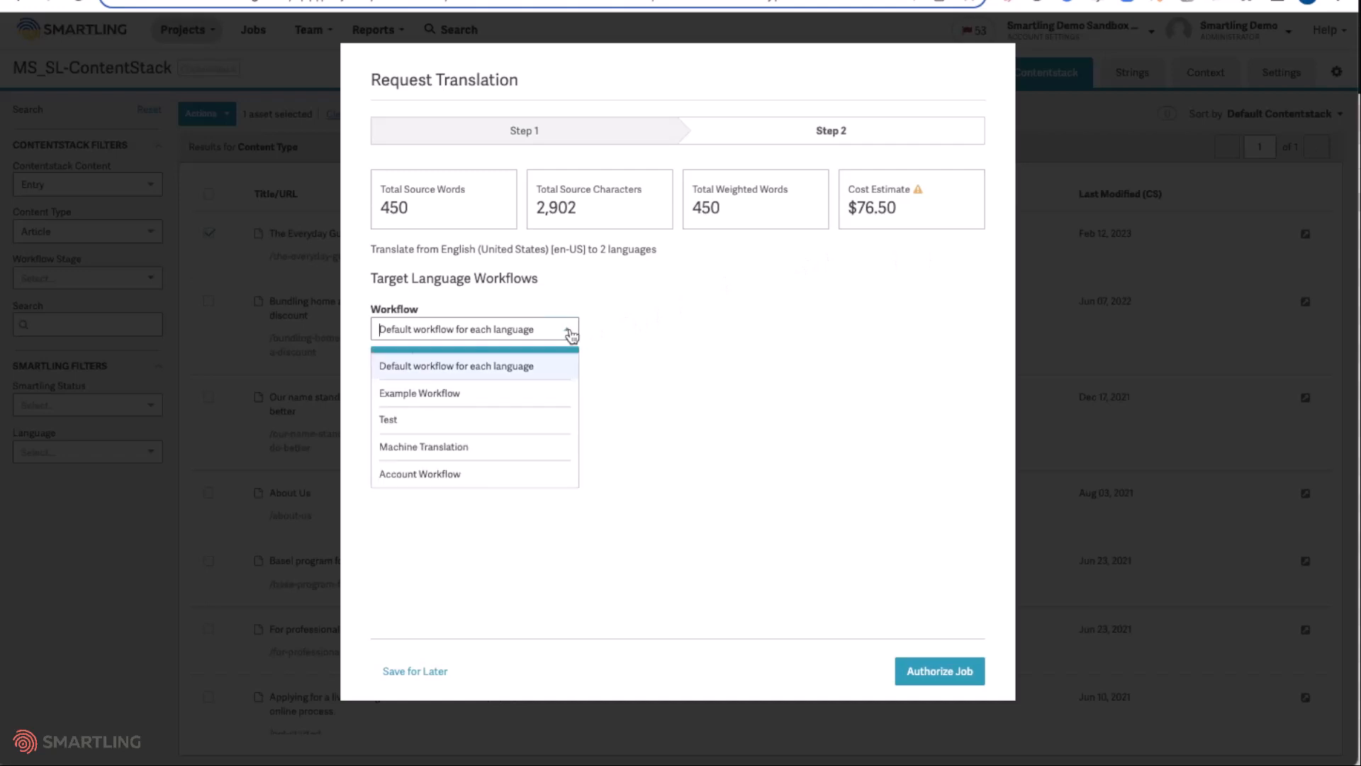
click(455, 448)
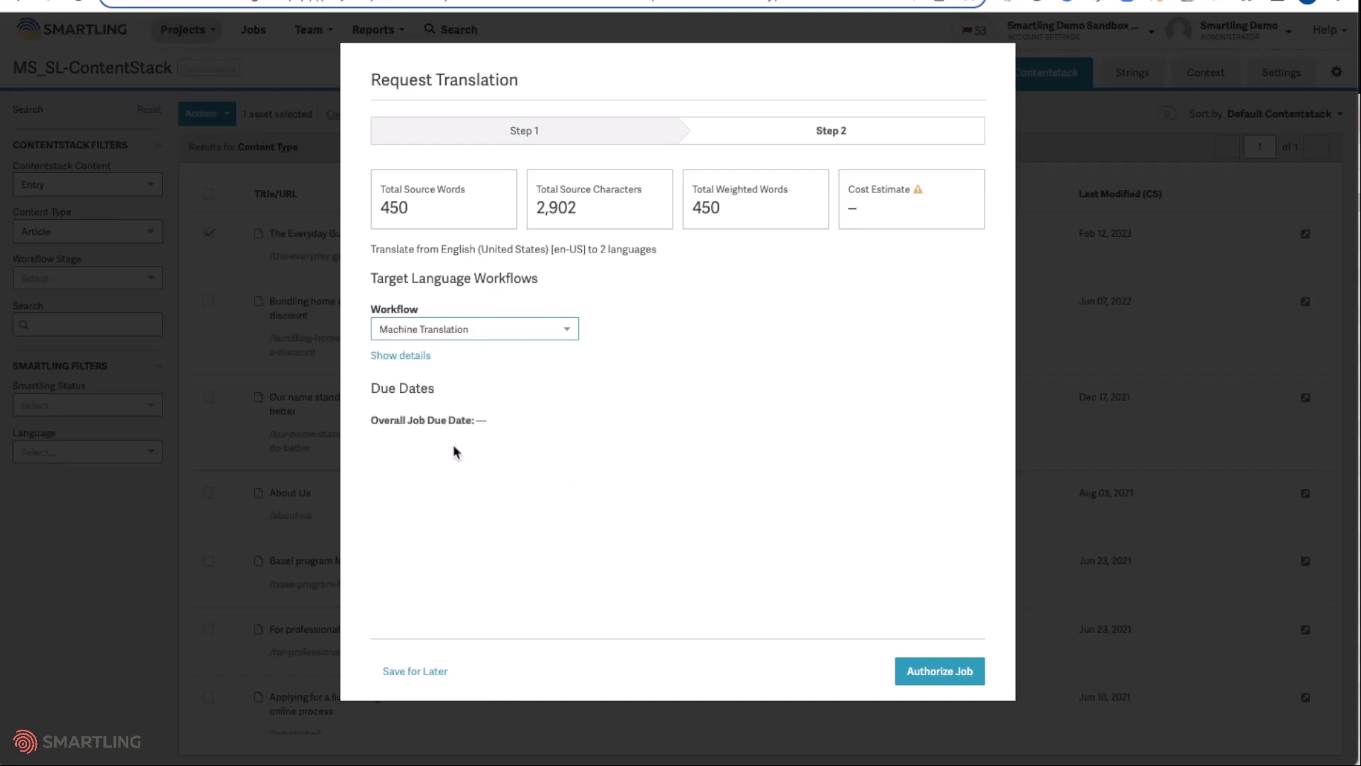
click(568, 333)
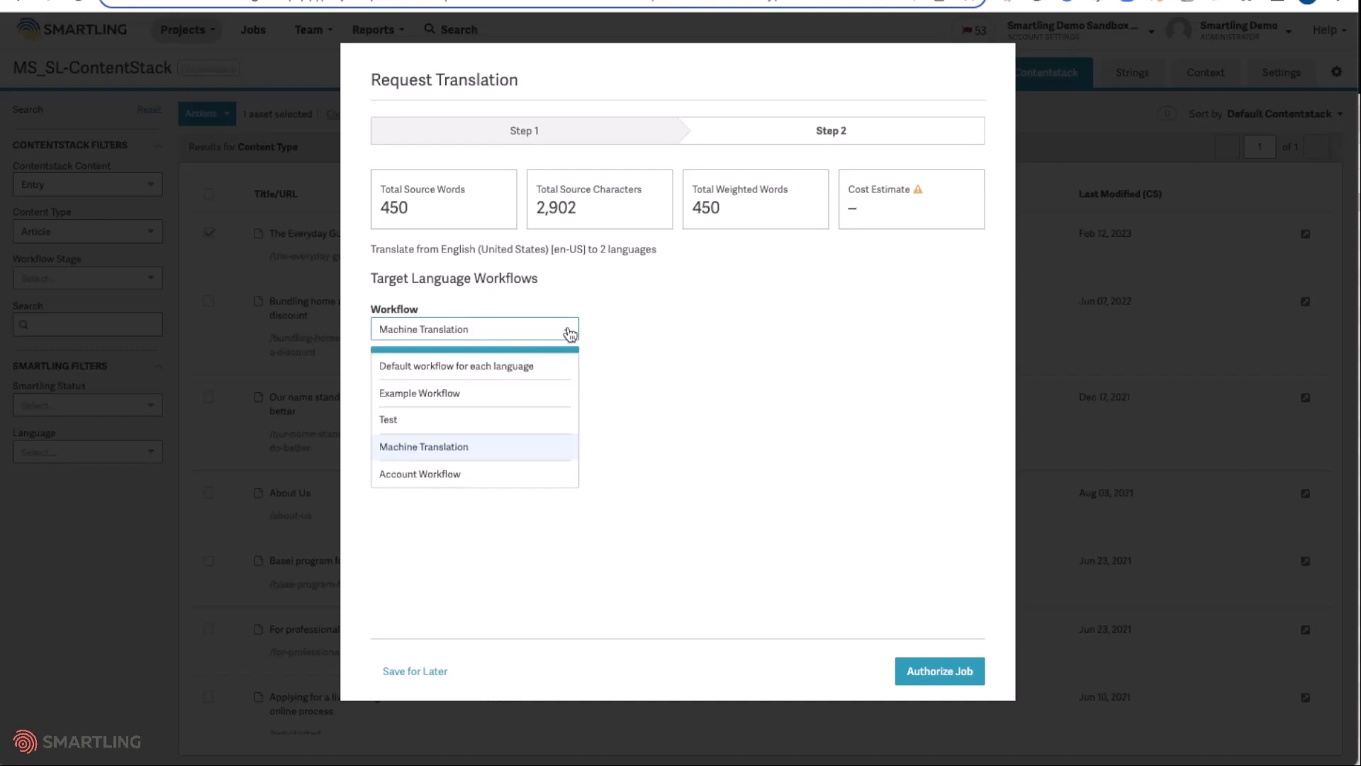
click(472, 480)
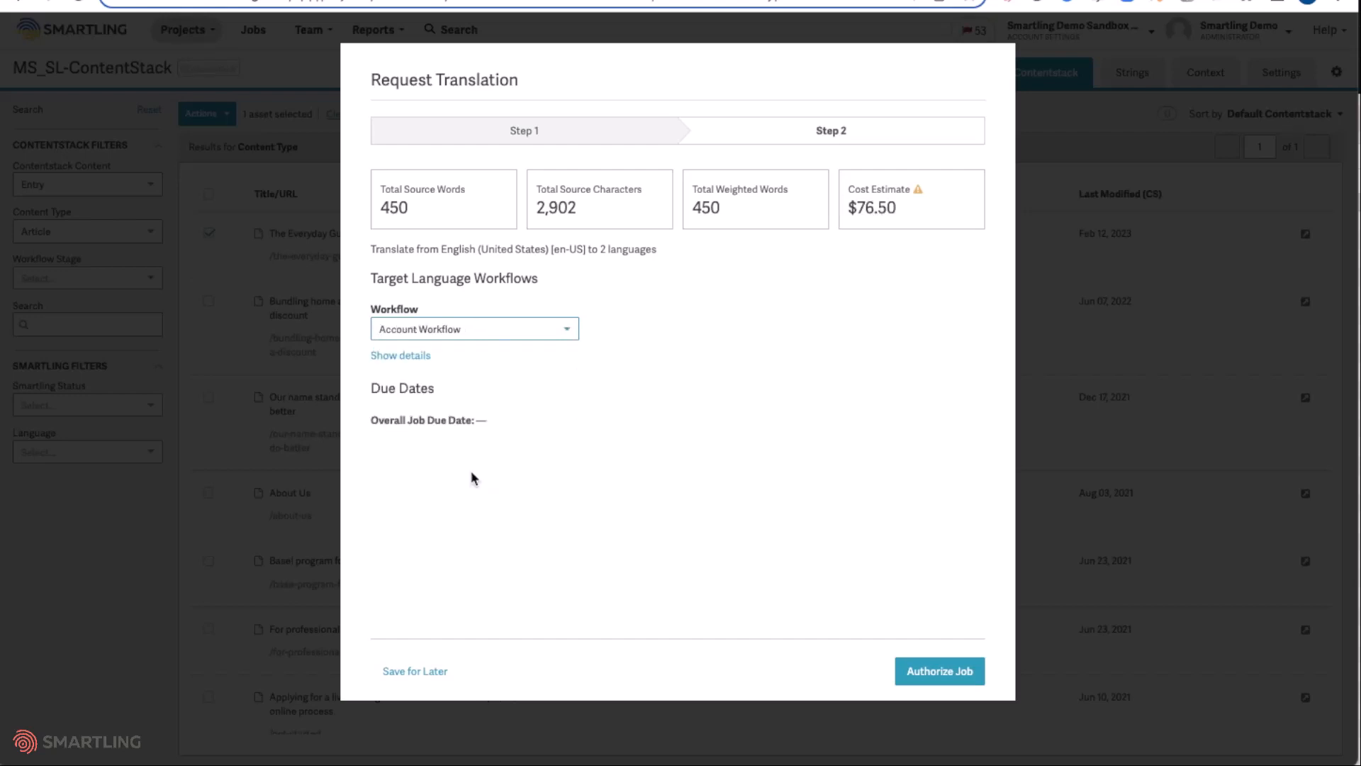
click(935, 680)
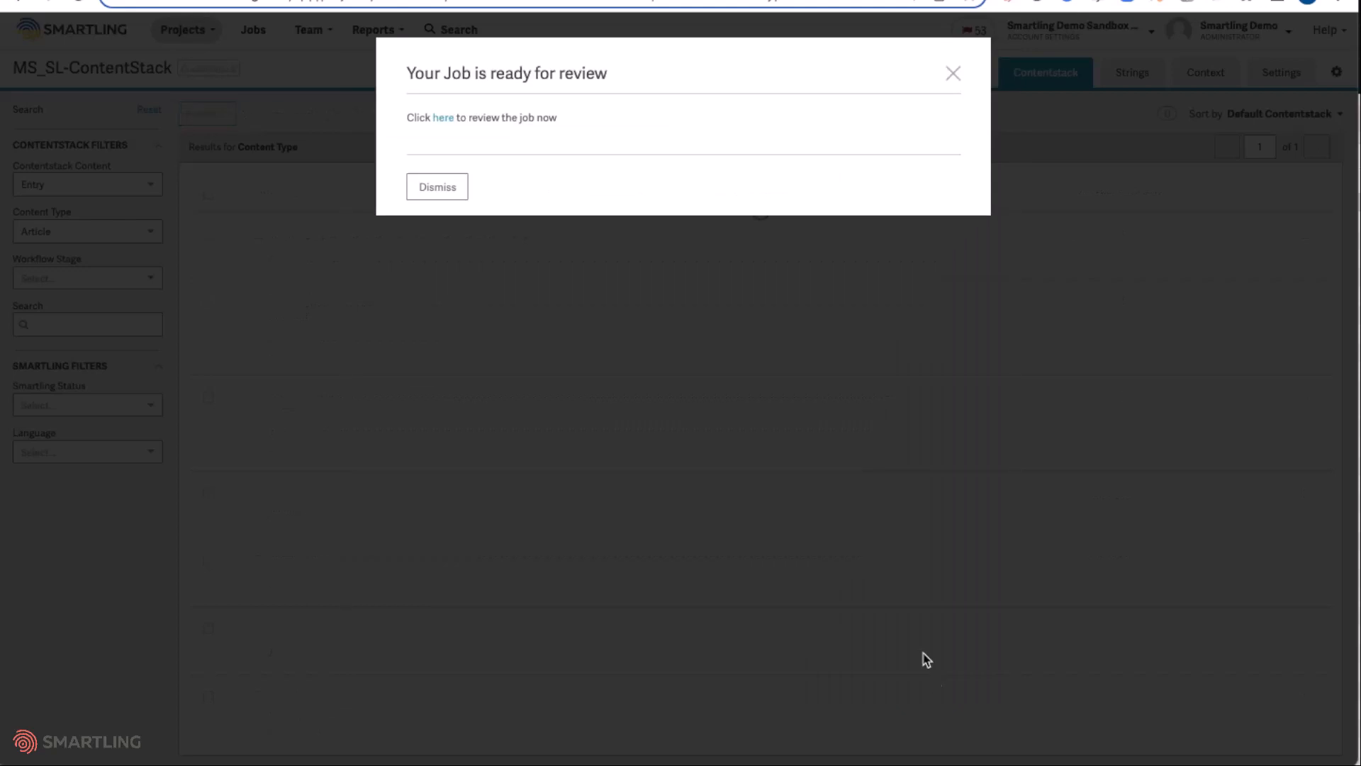
click(953, 75)
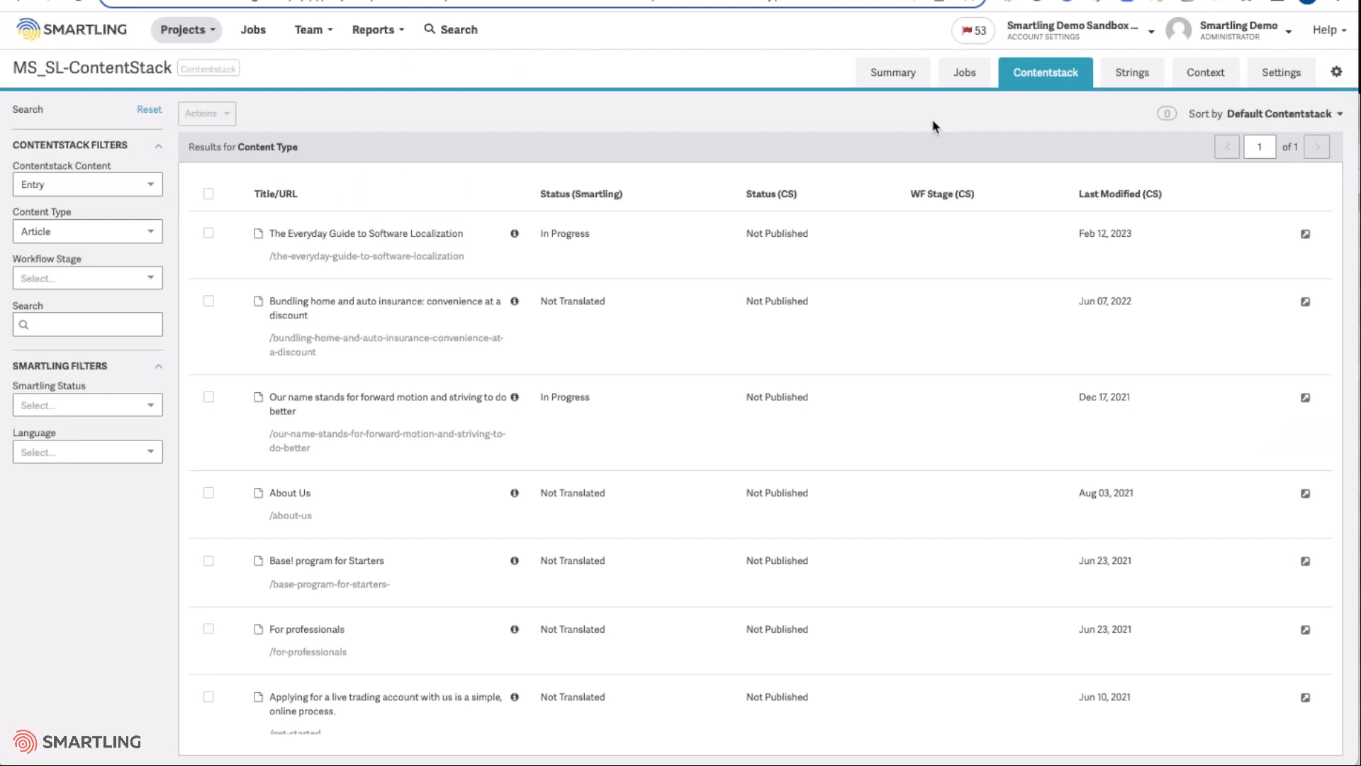
Step: Open the Sample translation job's German strings from the Edit workflow step in the translation editor
click(965, 84)
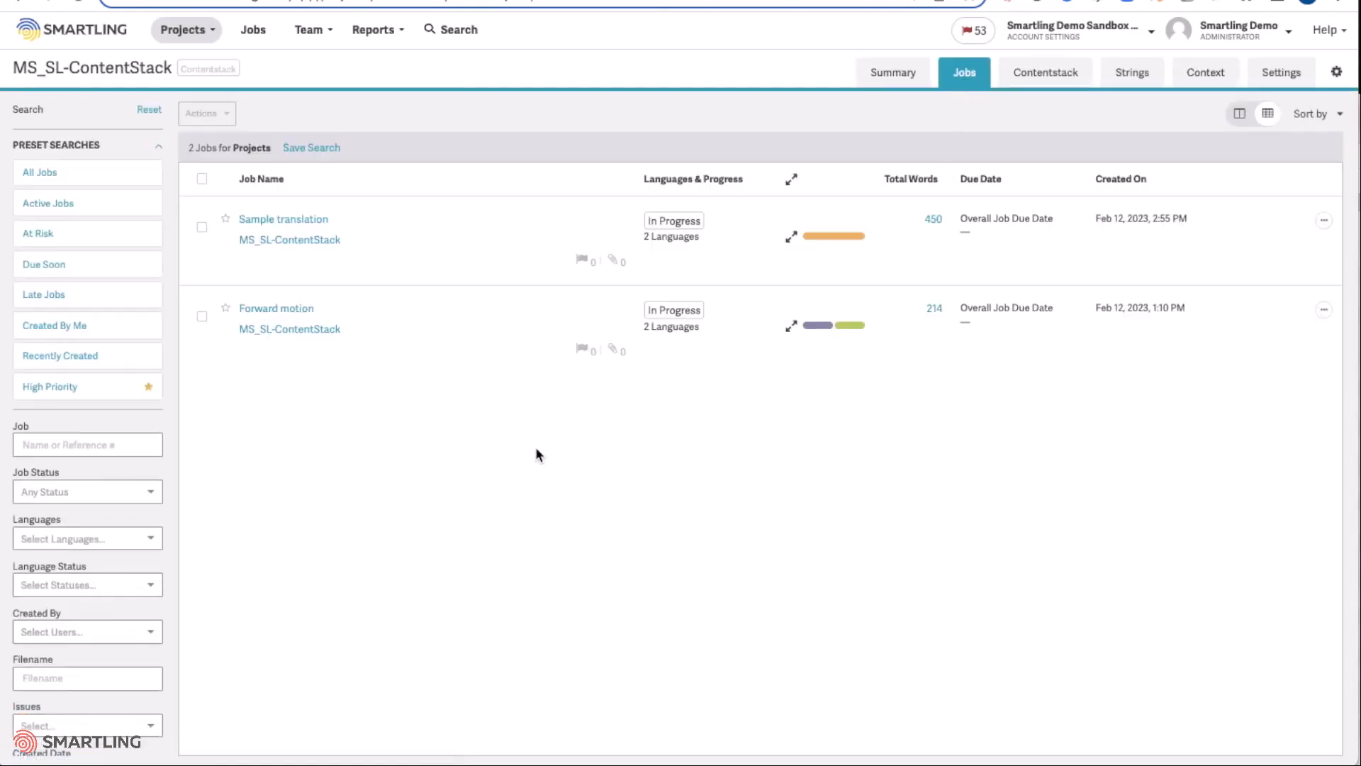
click(319, 221)
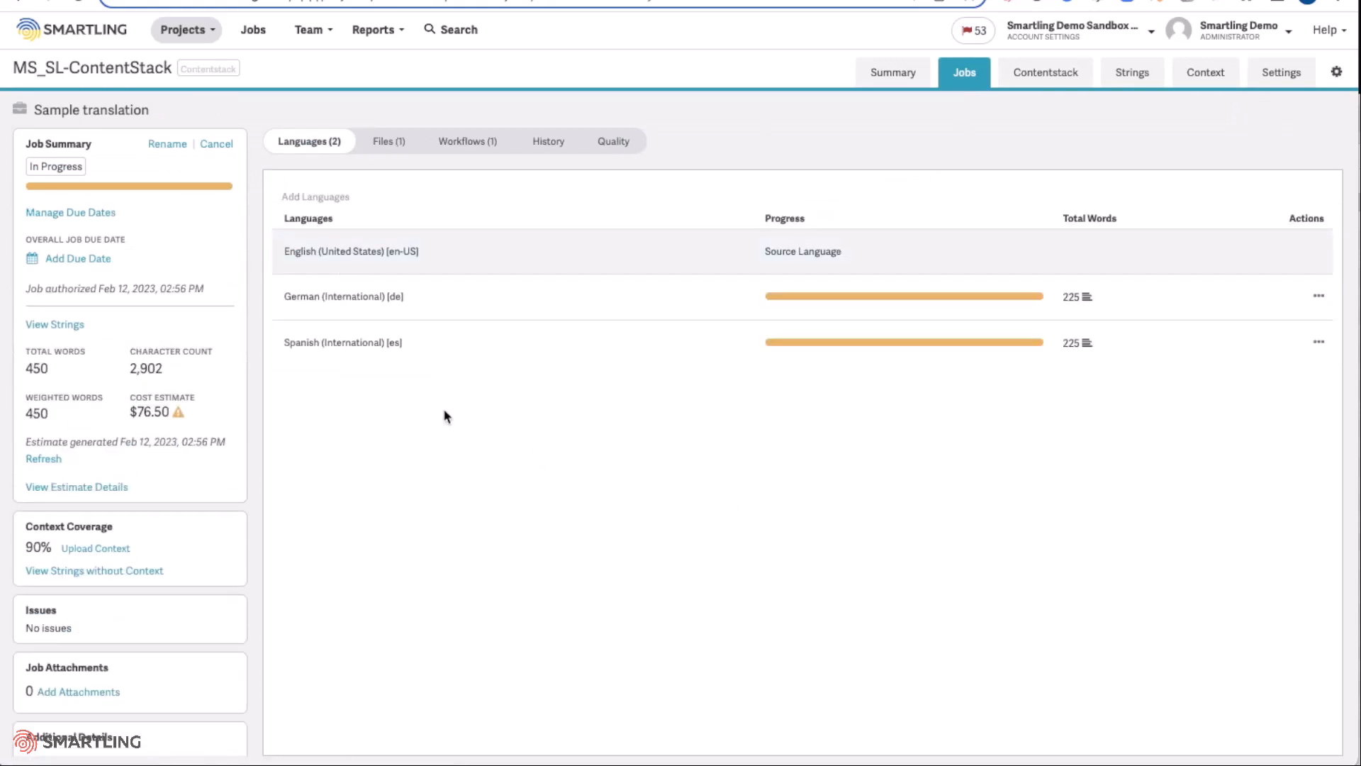
click(468, 141)
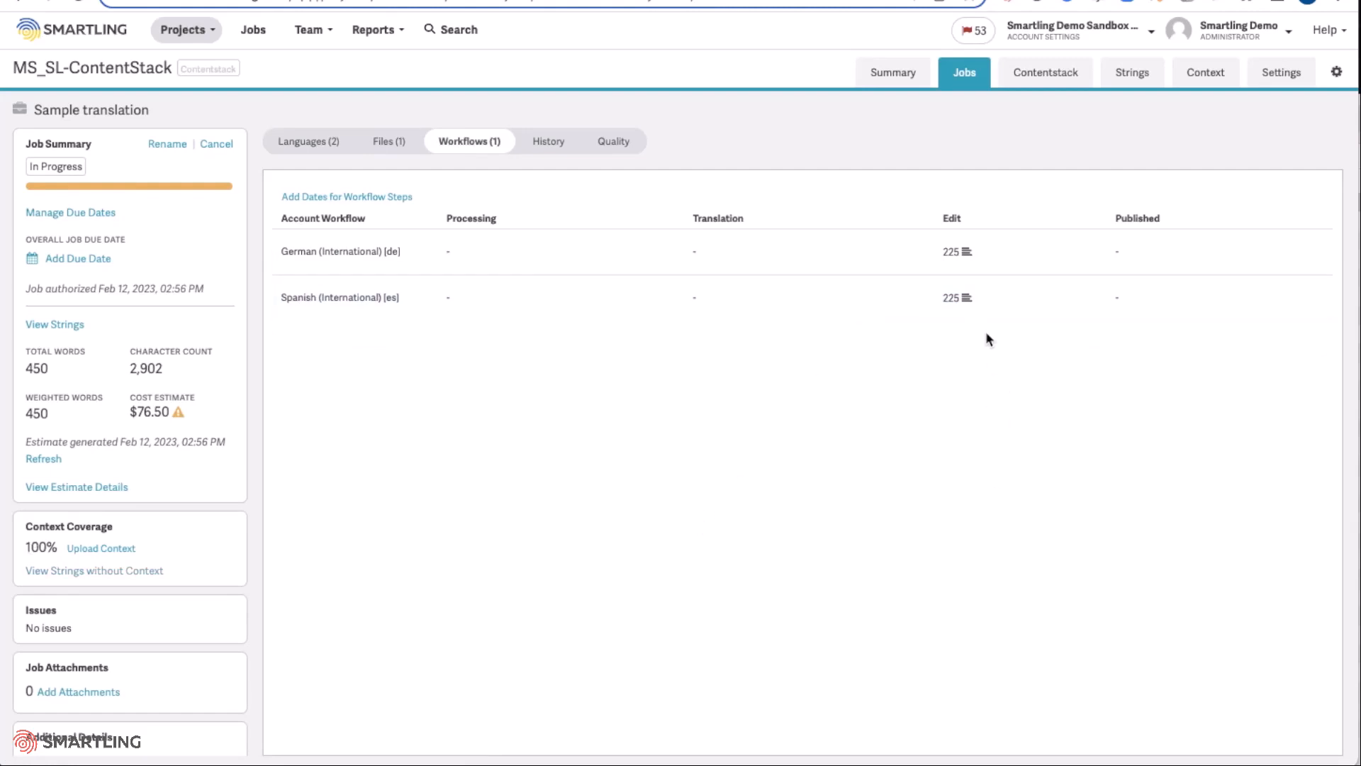
click(965, 252)
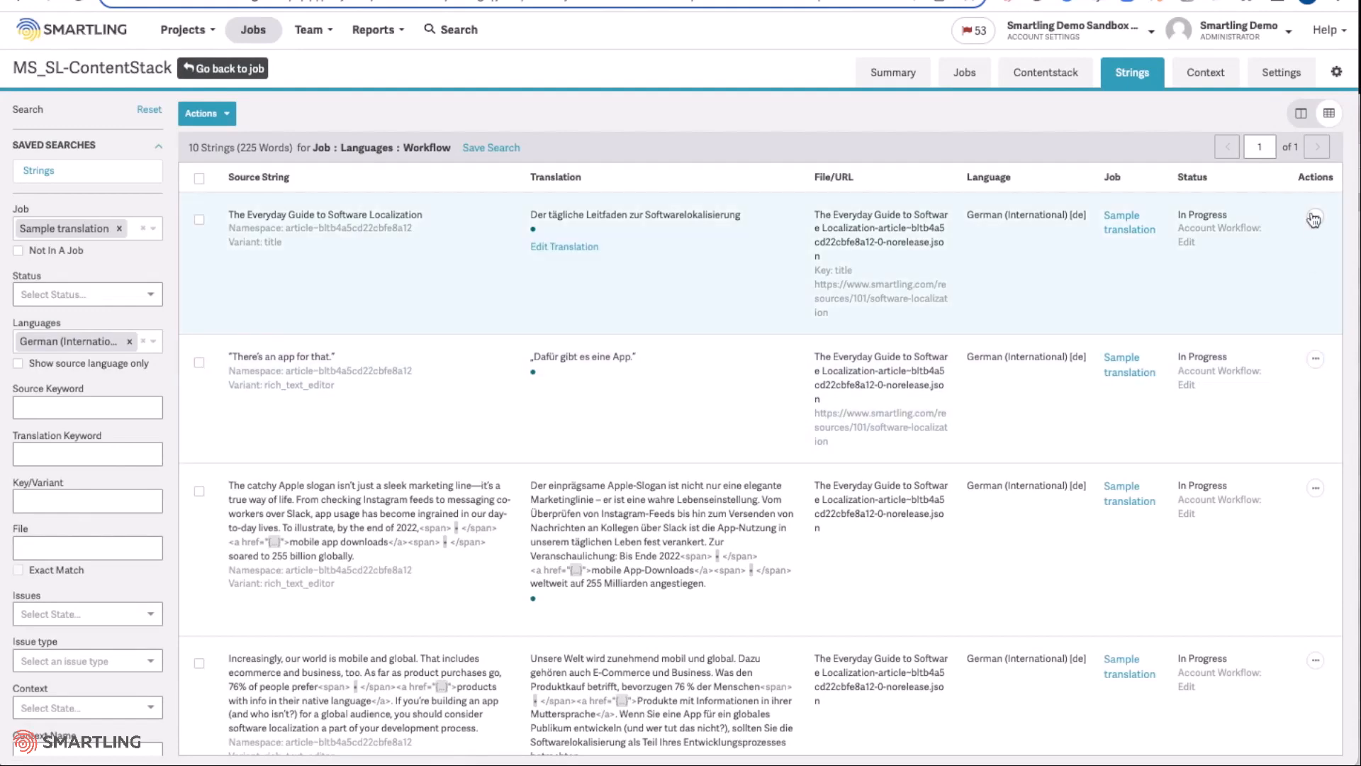
click(1314, 216)
click(1217, 313)
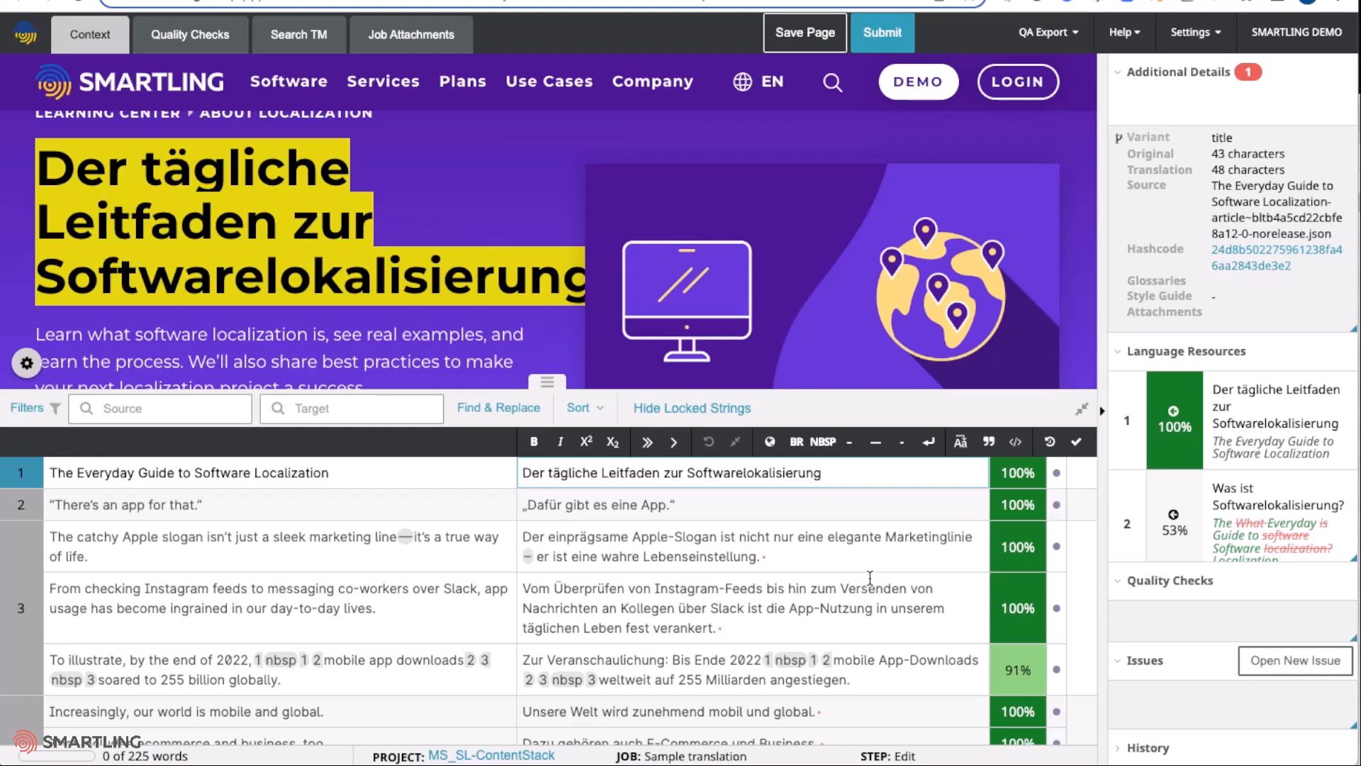
Step: Review the German translations of the app quote, the Apple slogan sentence and the article title in their page context
click(748, 506)
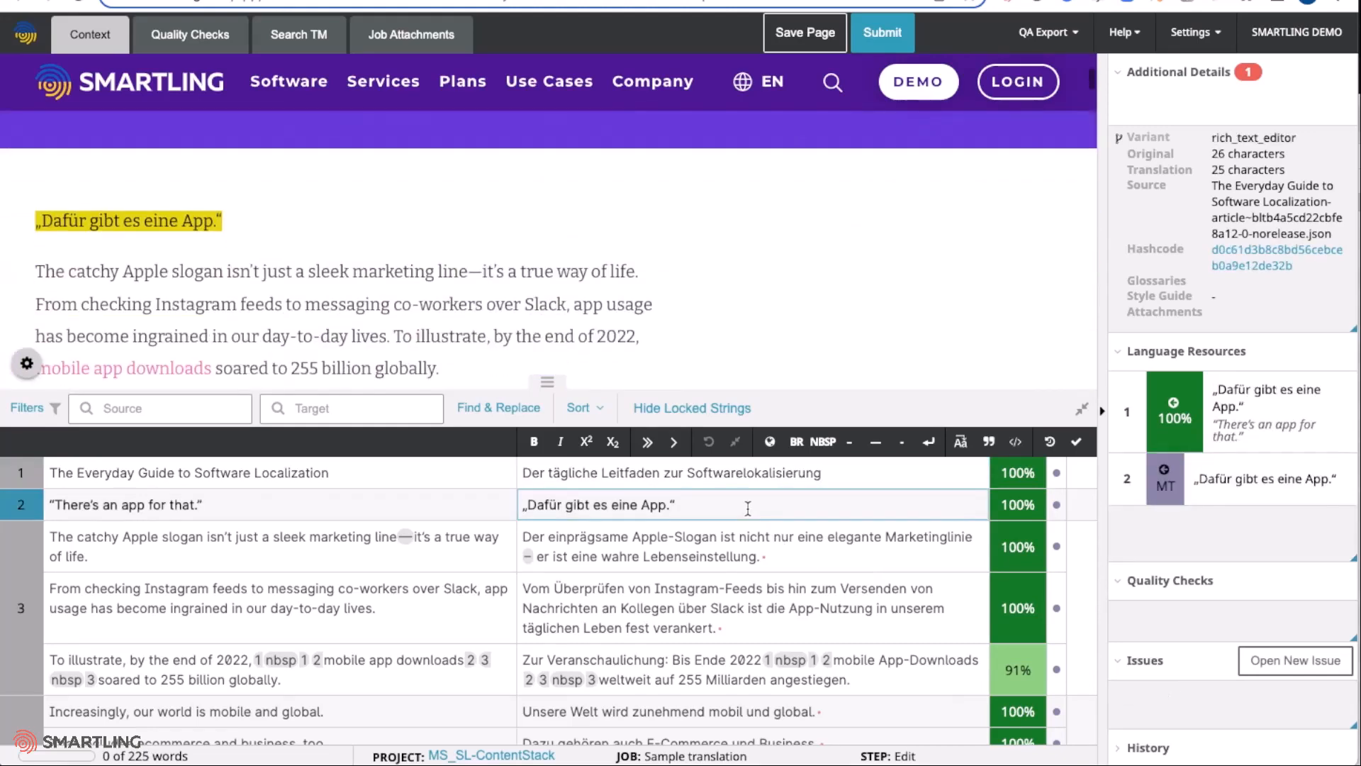
click(730, 556)
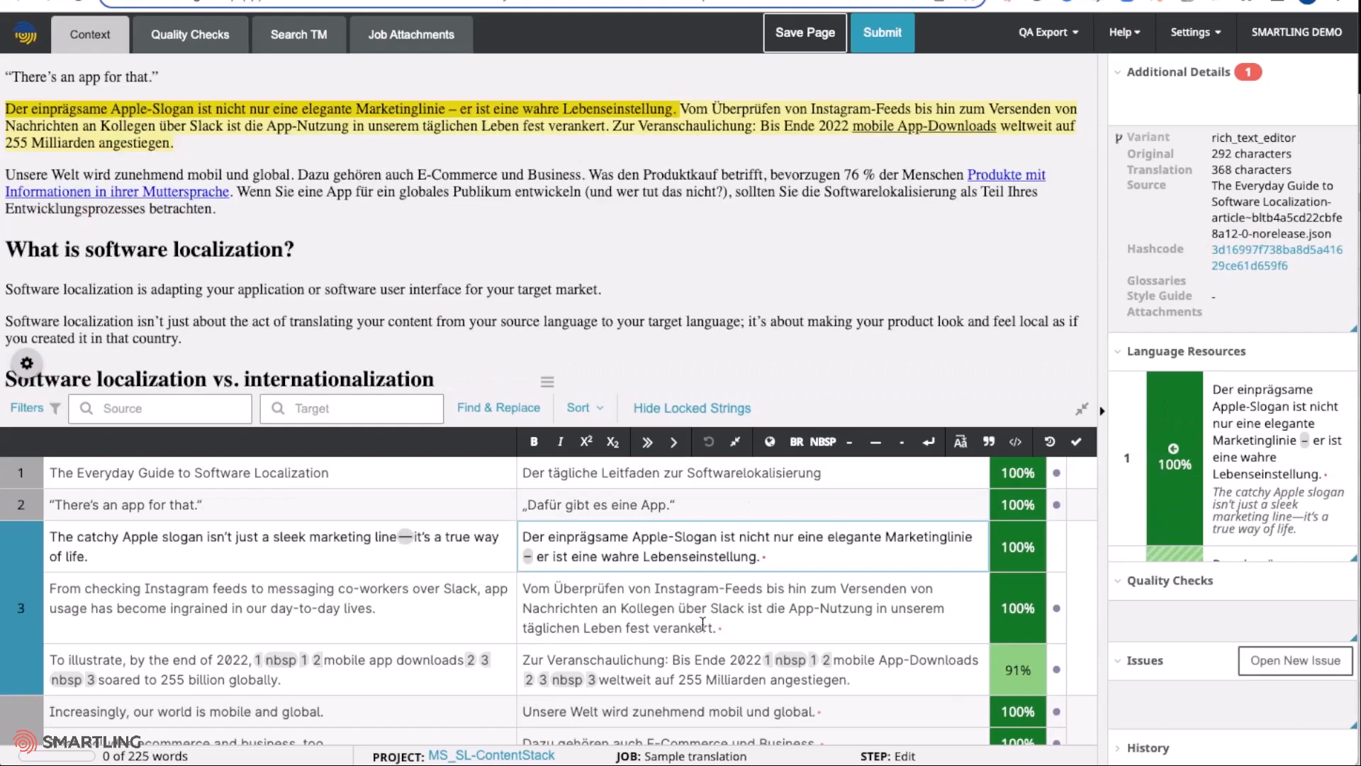
click(740, 479)
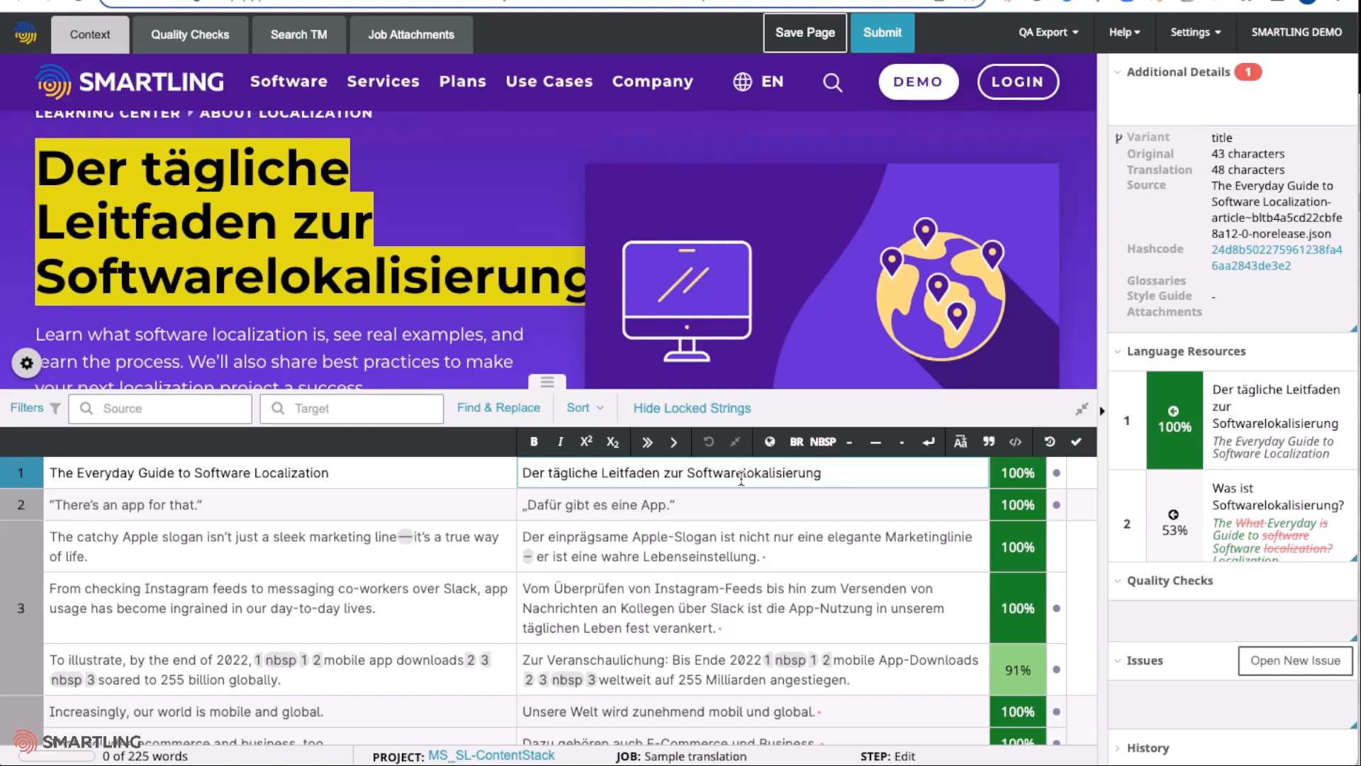
Step: Submit all 10 translated German strings on the page, close the editor and return to the job
click(878, 39)
click(496, 289)
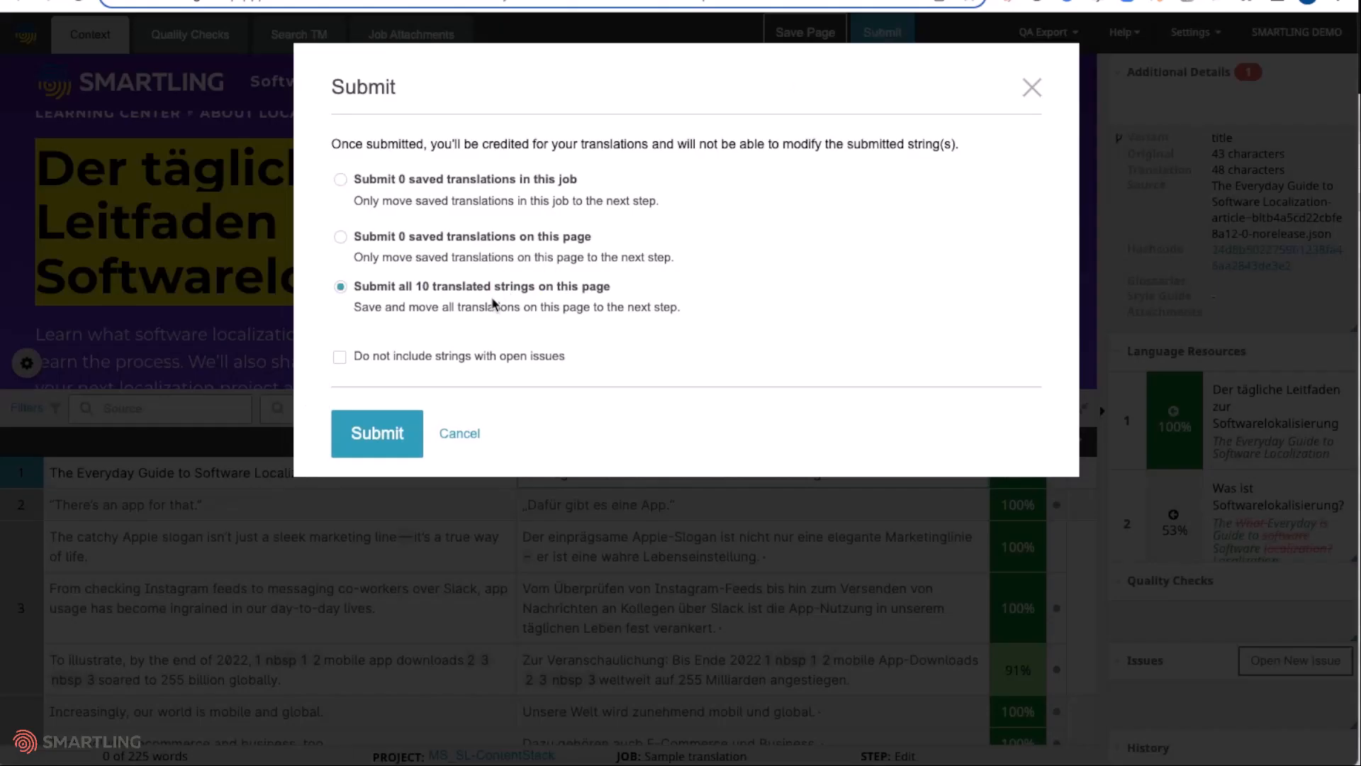
click(355, 455)
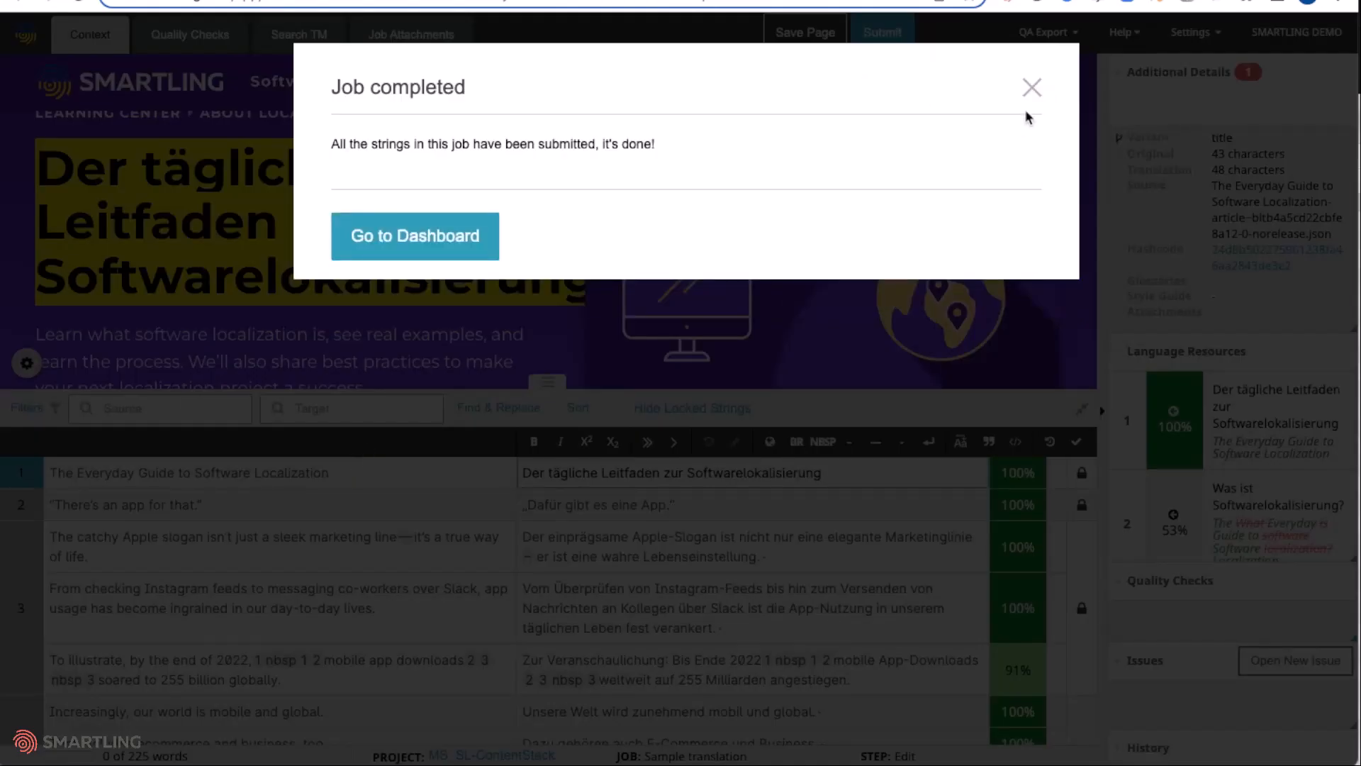
click(1031, 87)
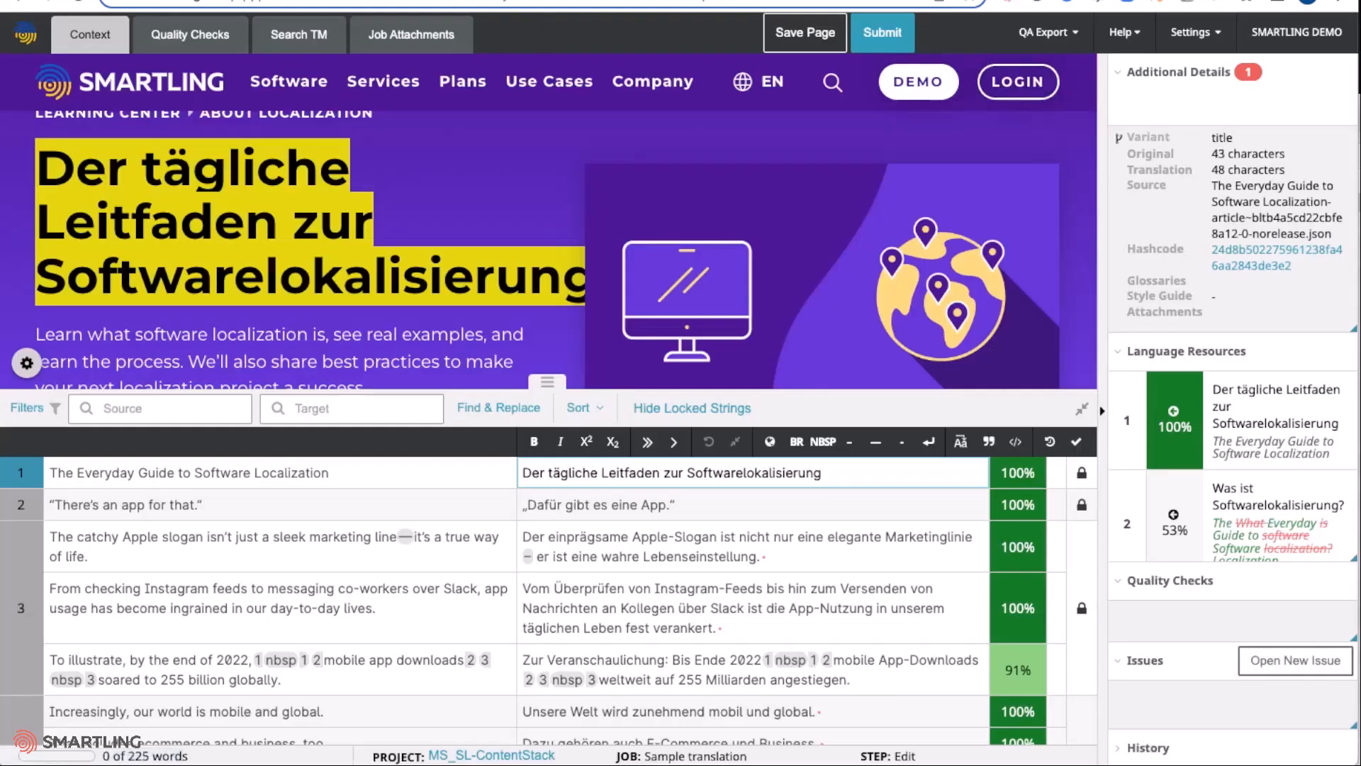
key(super+w)
click(234, 75)
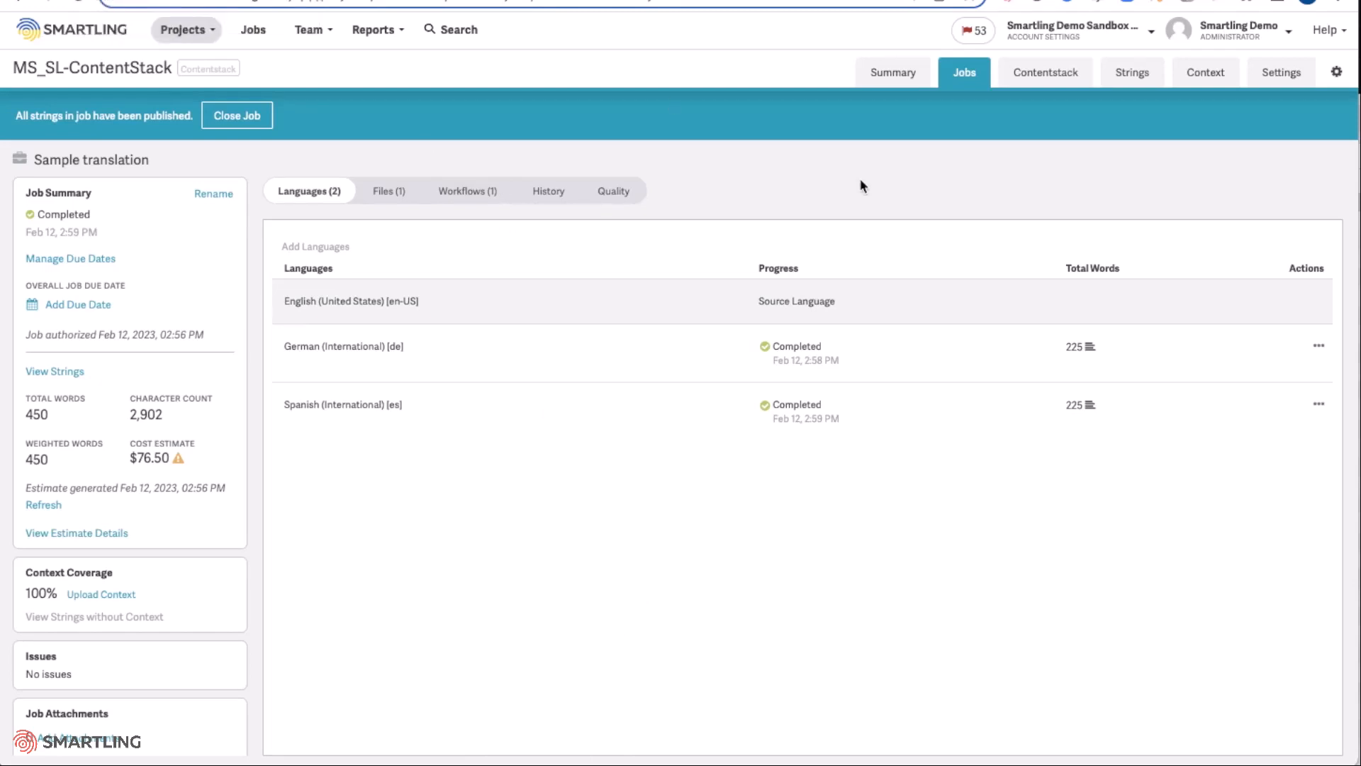
Step: Open the software localization guide's entry in Contentstack and view its German - Germany and Spanish - Spain localized versions
click(1046, 82)
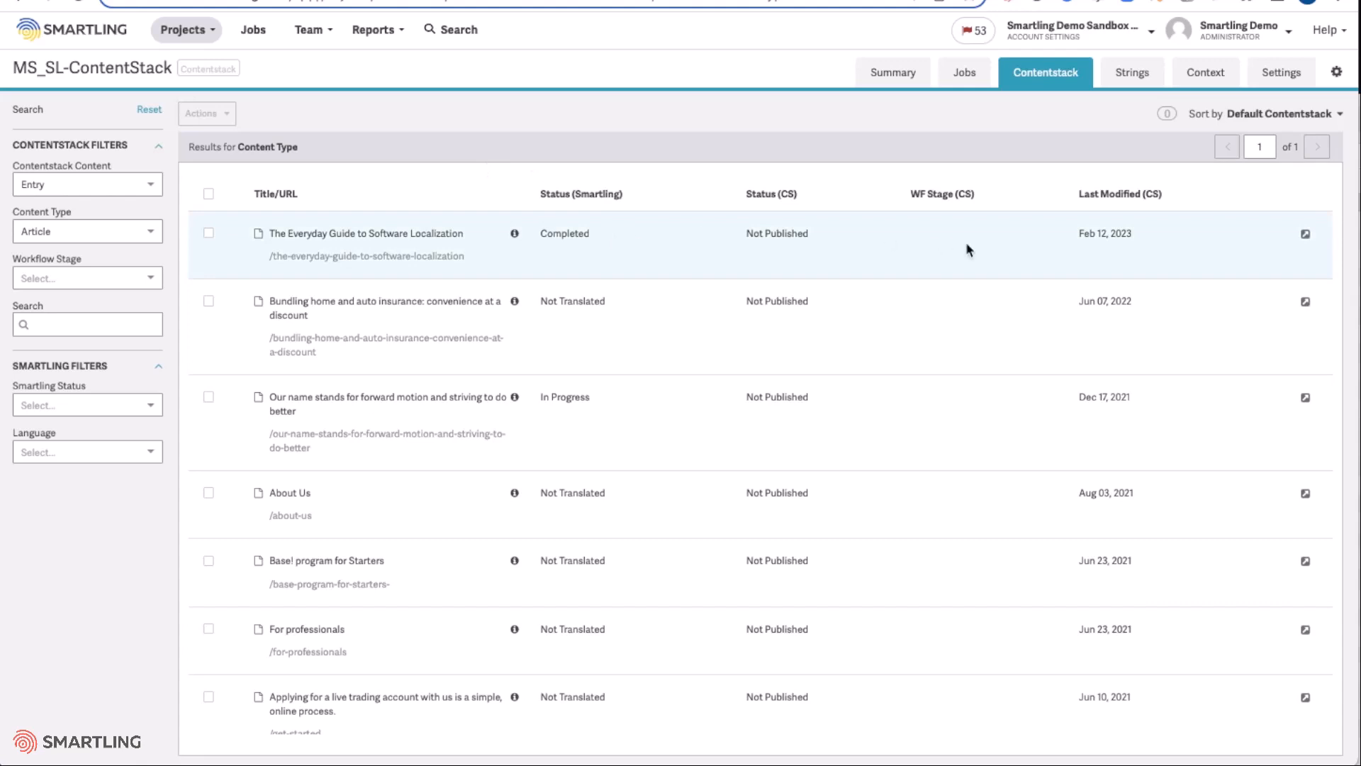
click(1305, 236)
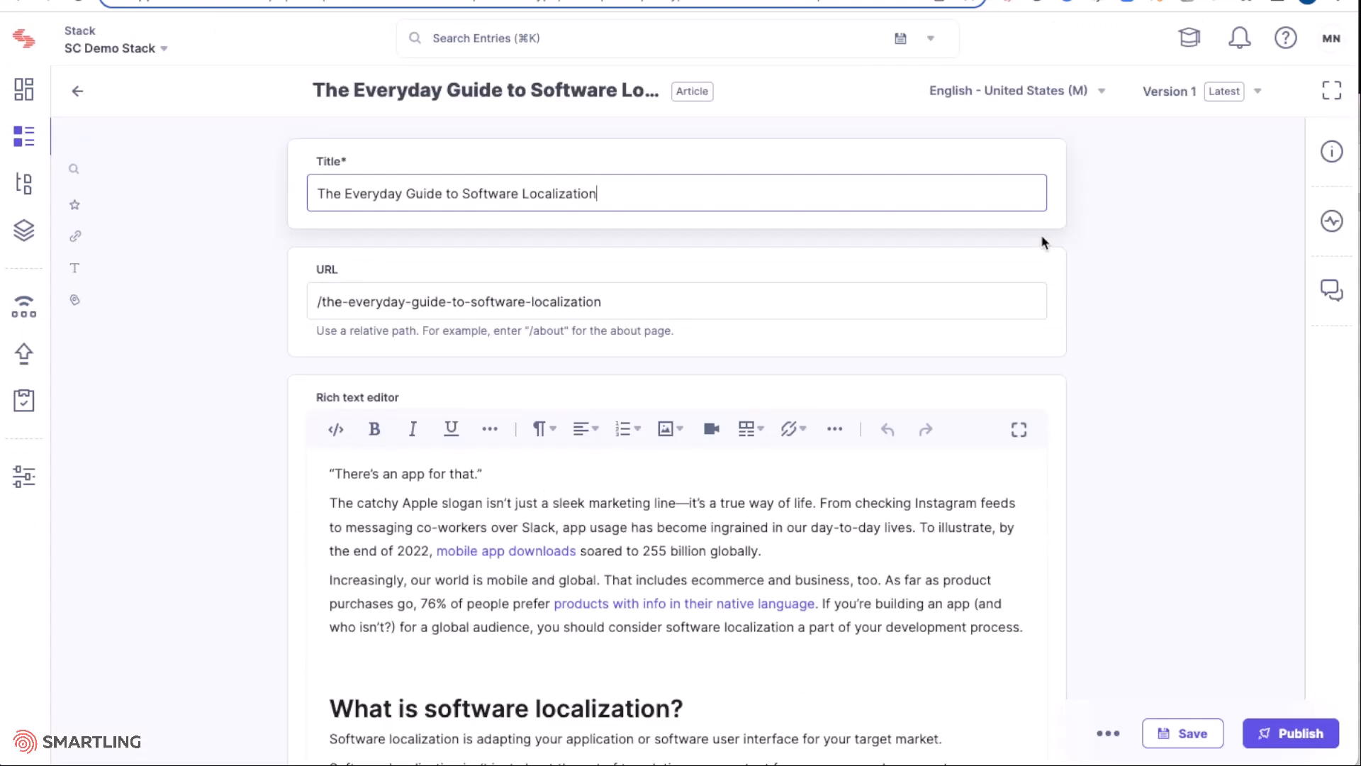
click(1331, 151)
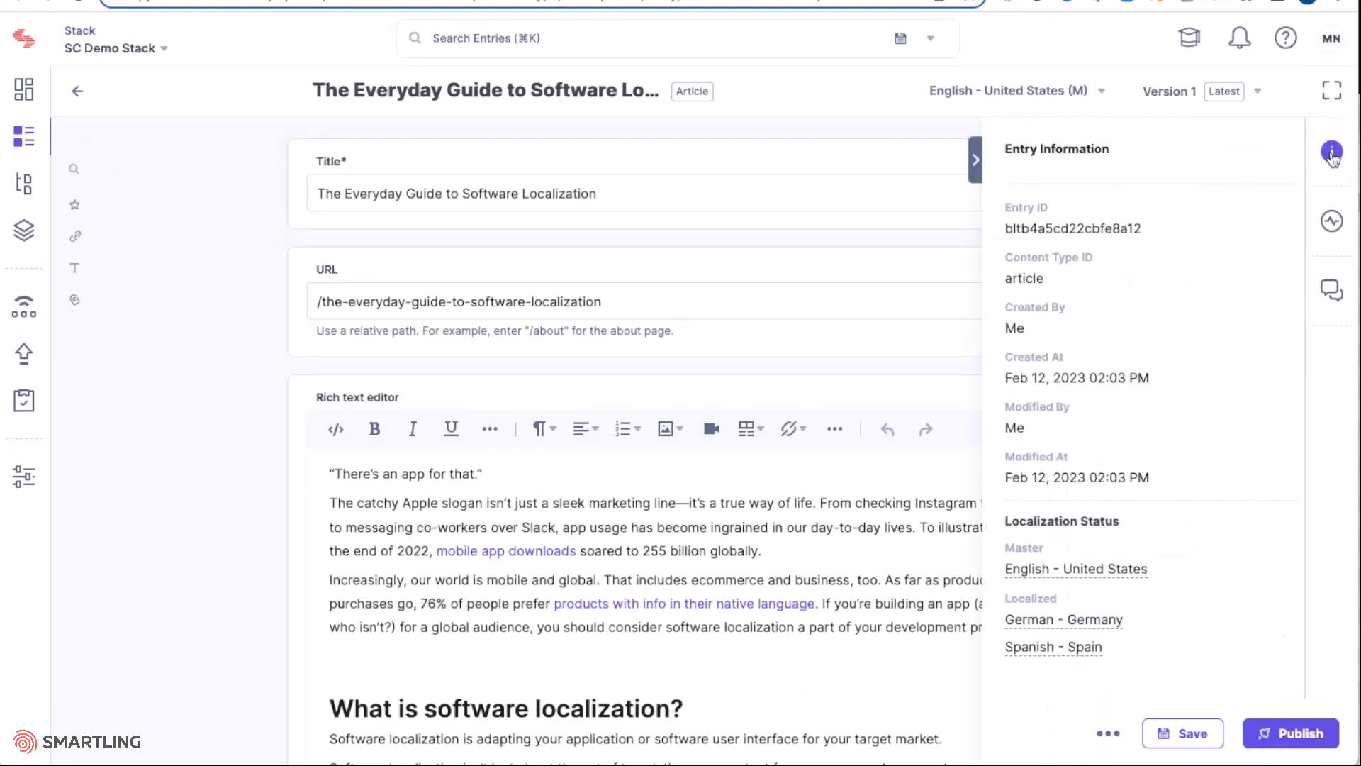
click(1077, 622)
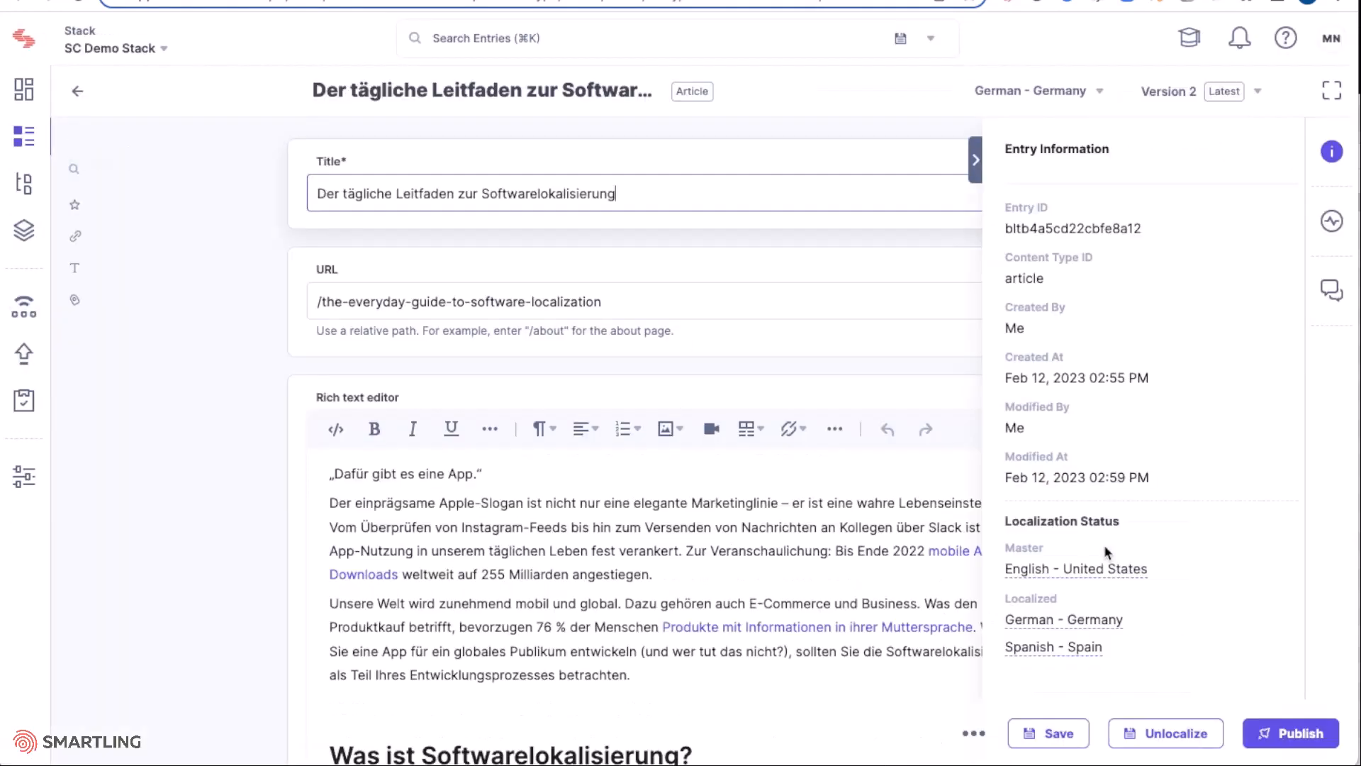
click(1079, 647)
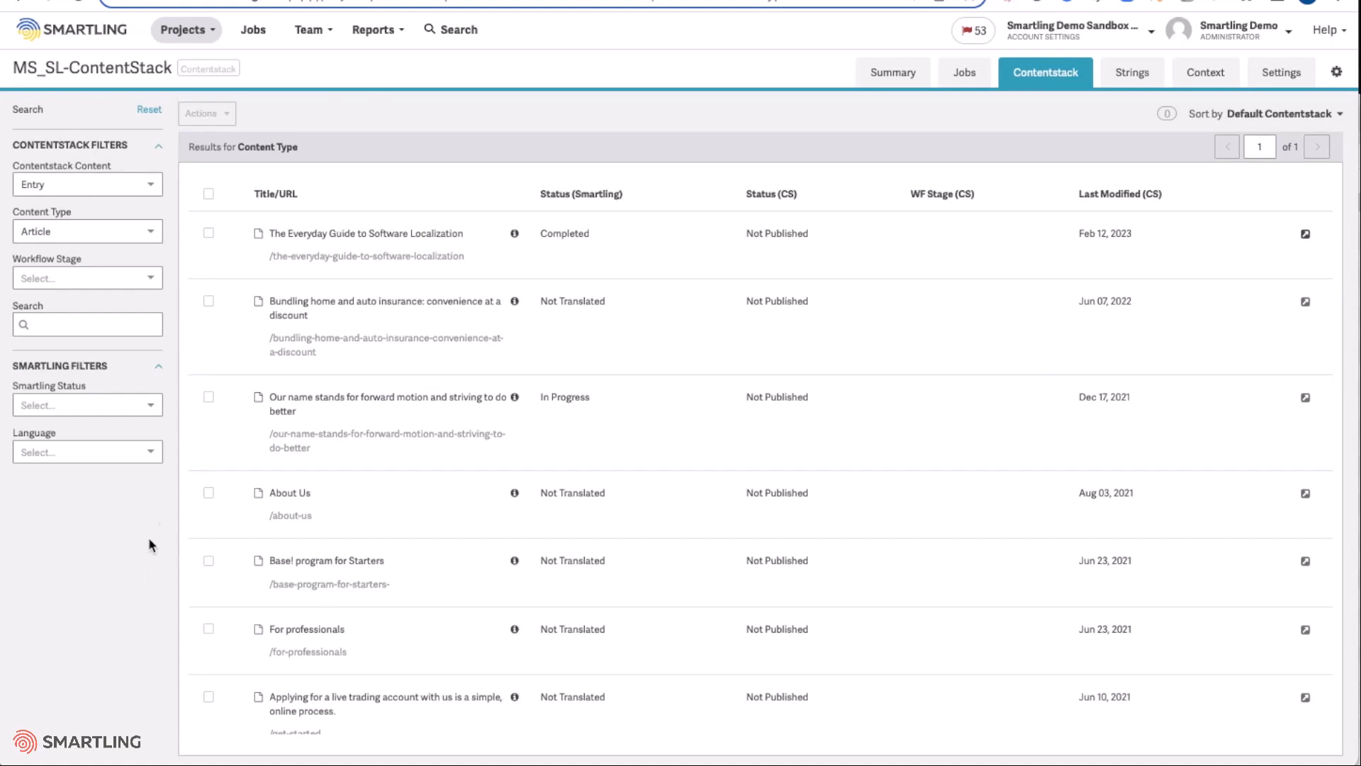
Step: Filter the Contentstack articles by Smartling status Not Translated, select all listed entries and clear the selection again
click(152, 407)
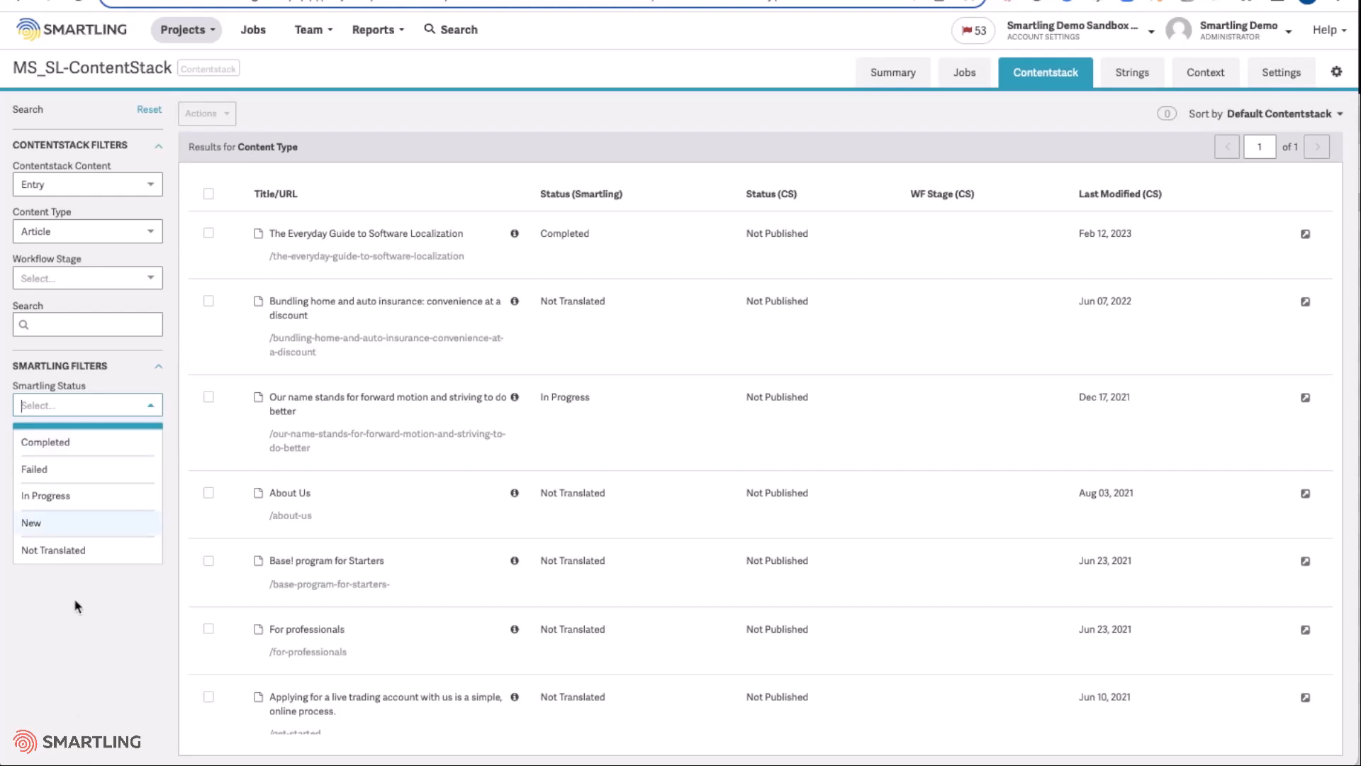
click(64, 551)
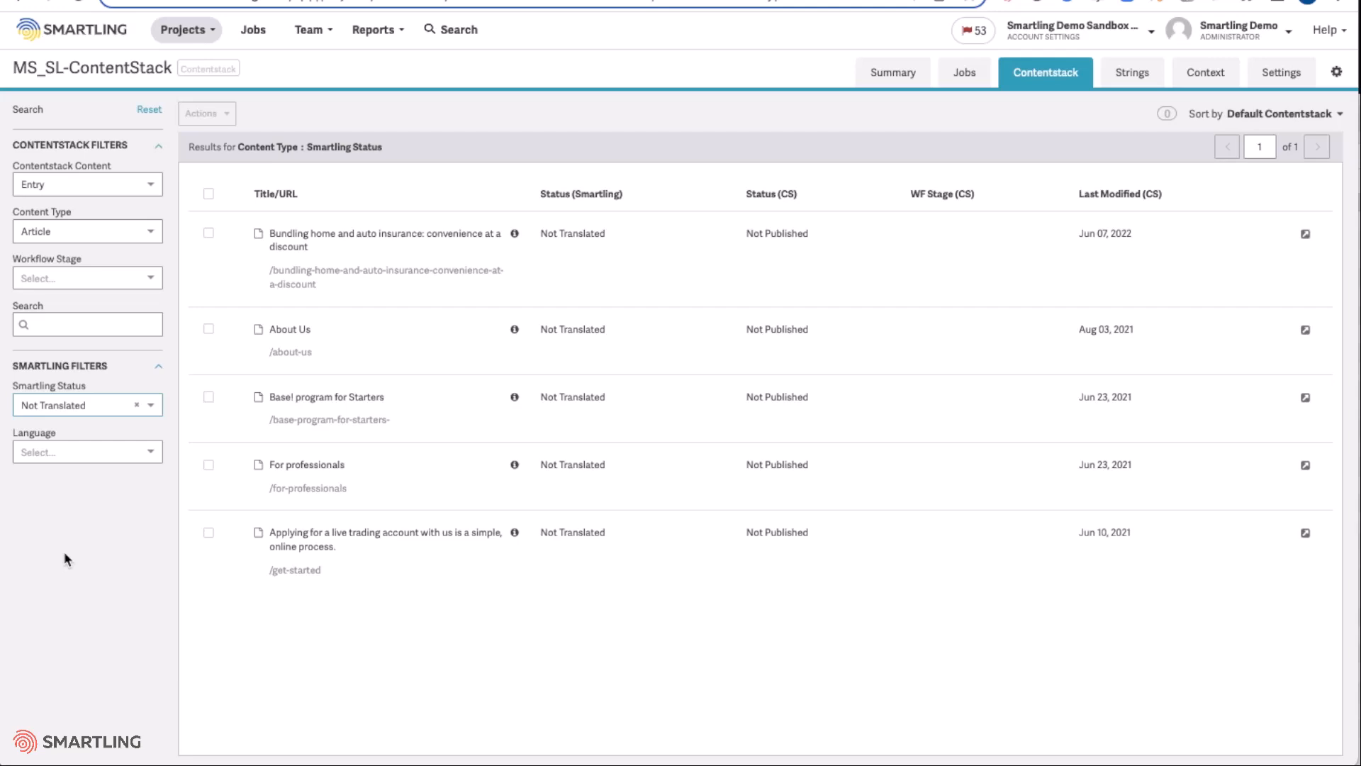
click(208, 195)
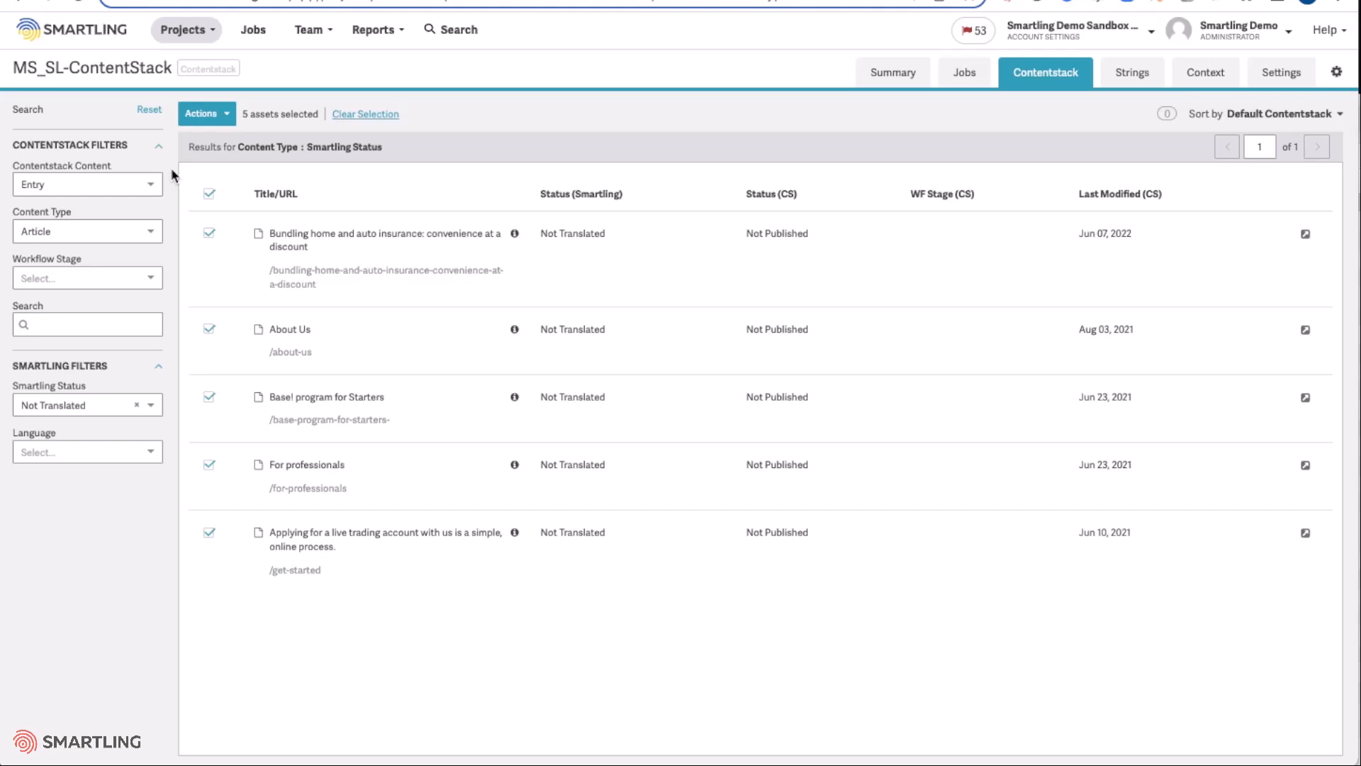
click(210, 194)
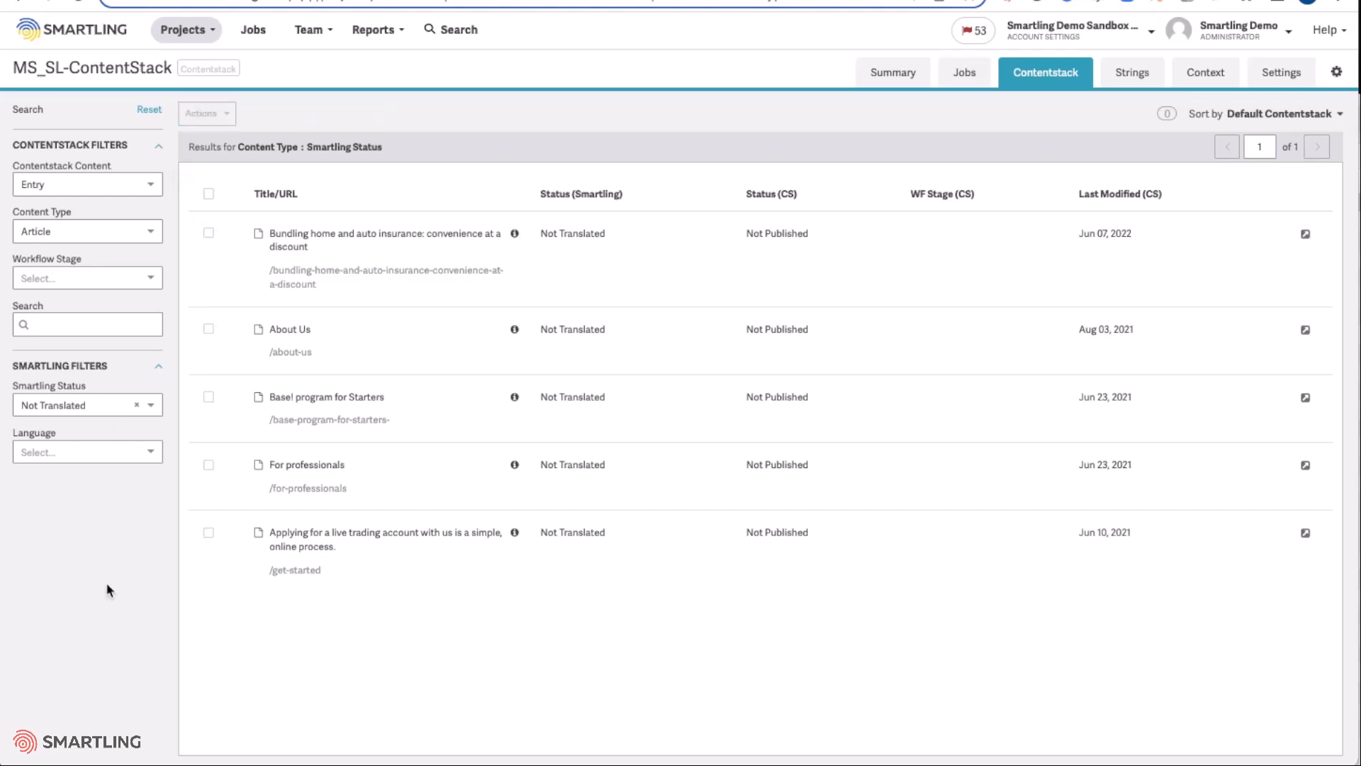